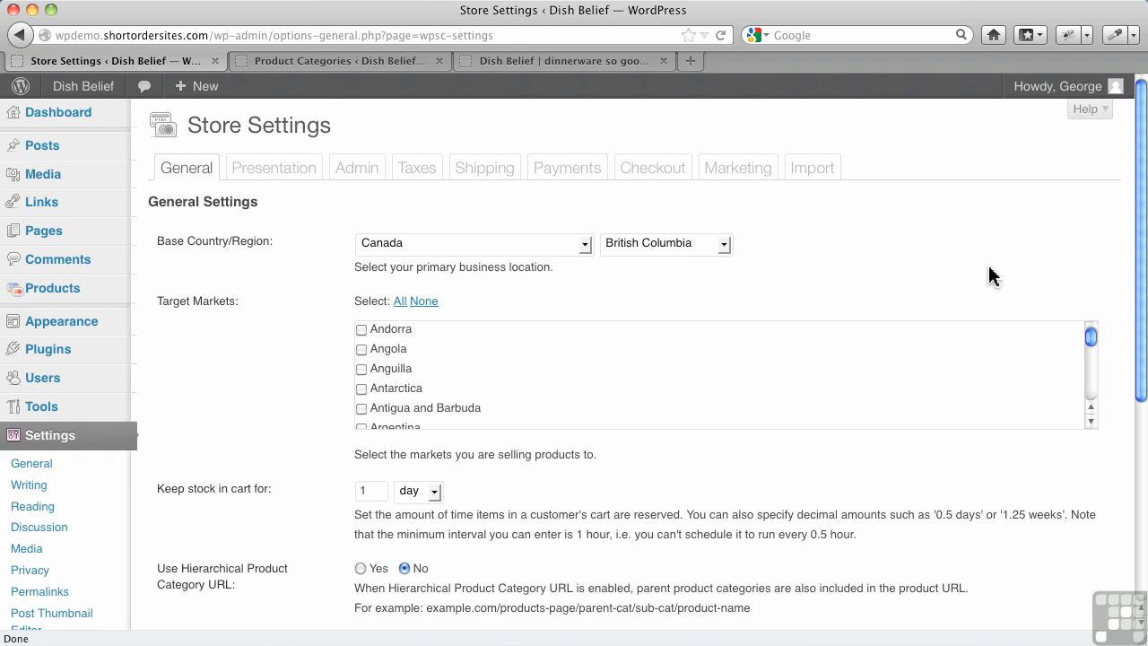
Check the help information available for the store settings, and close it again.
click(1086, 110)
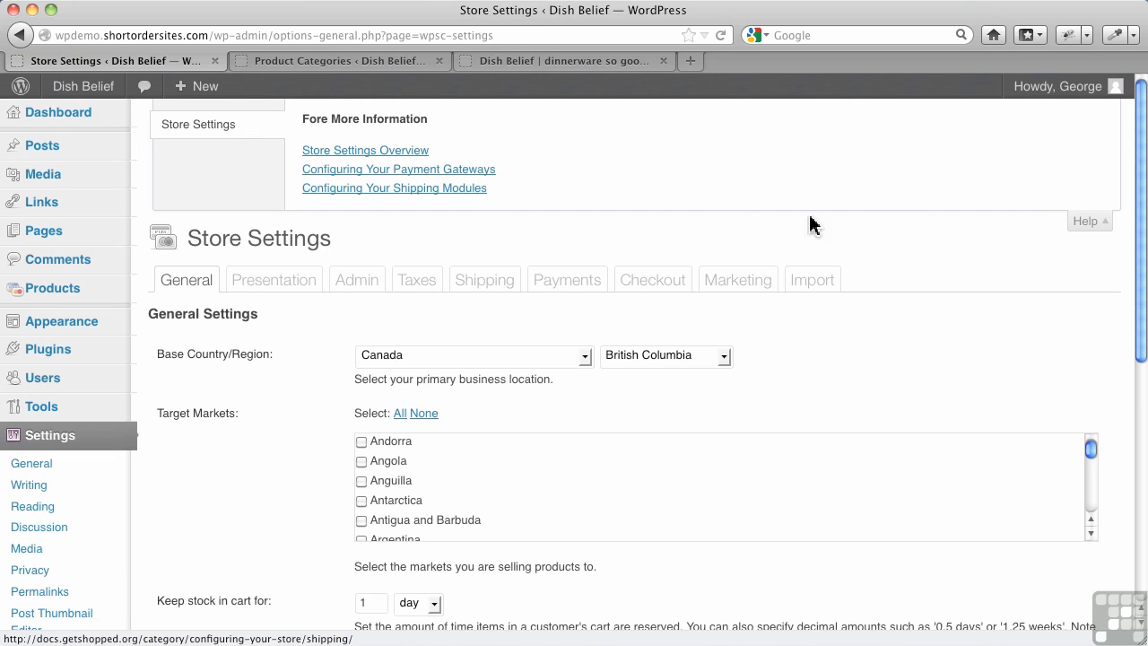
click(1084, 222)
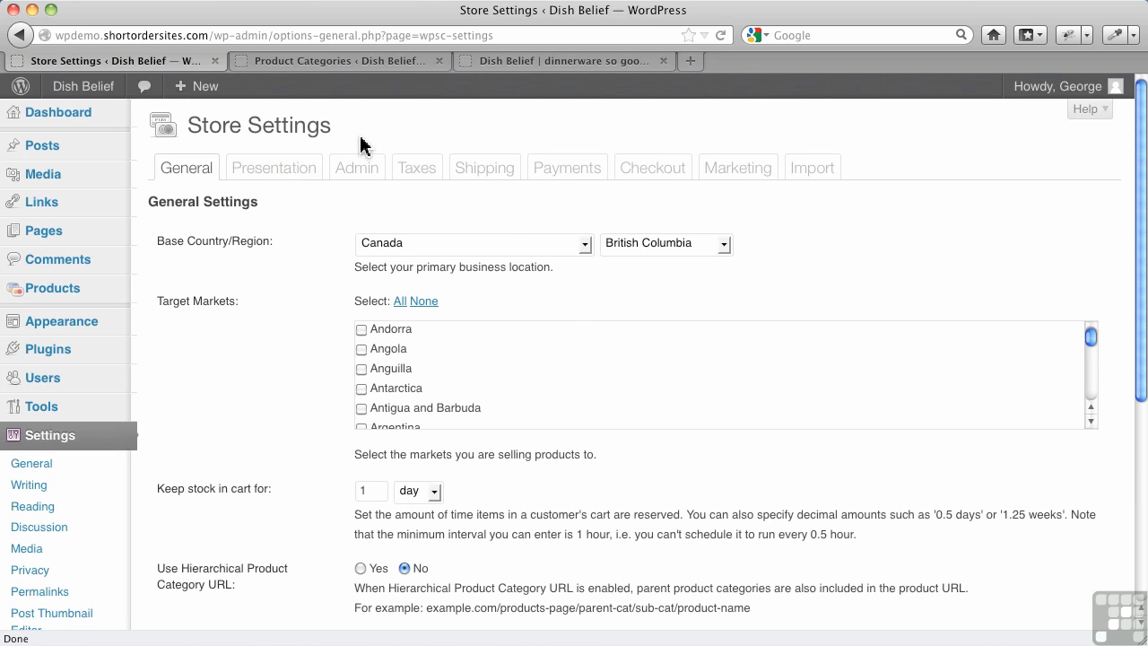
Start a new product titled "Big Oval Platter" with the description "This is great for serving big items.".
mouse_move(76, 298)
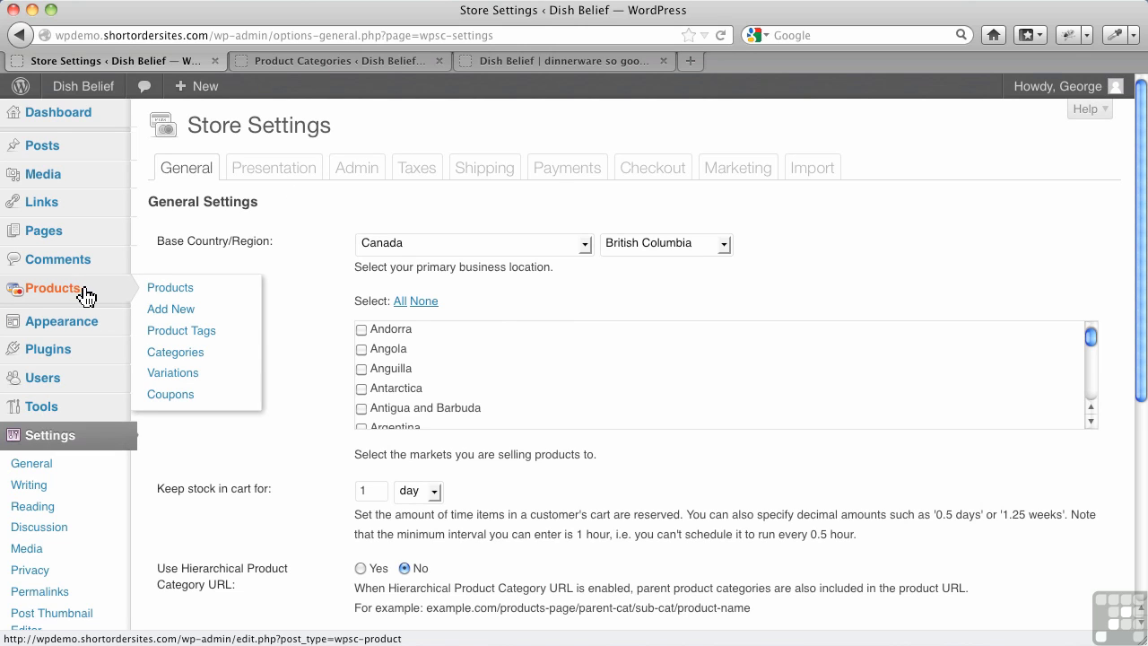
click(159, 311)
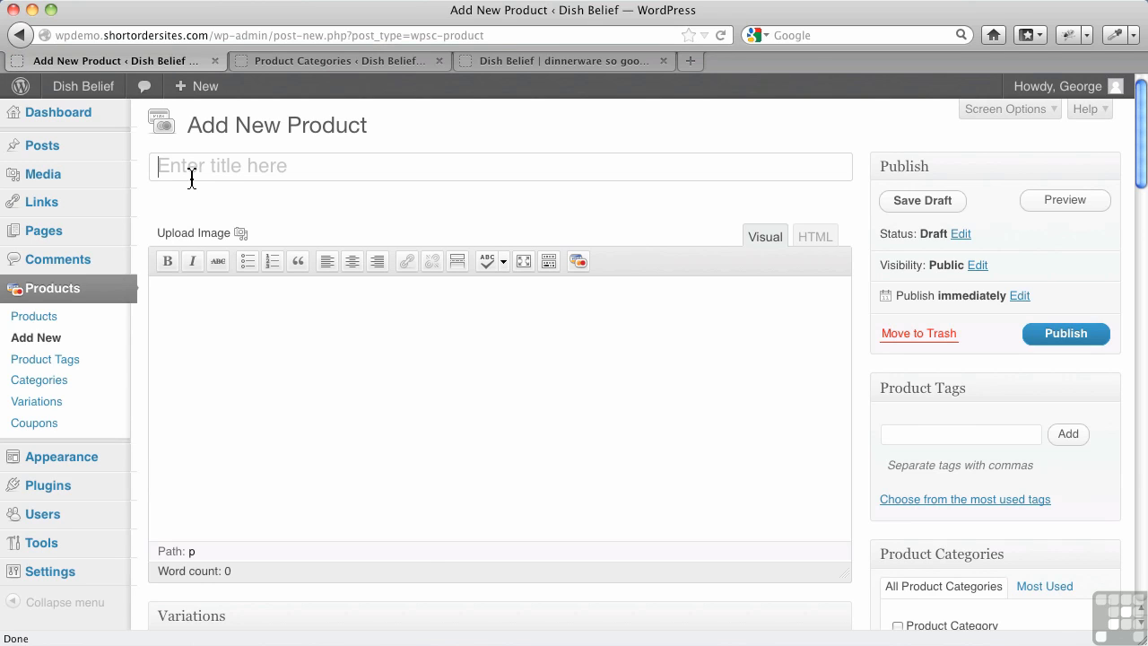
text(Big Oval Platter)
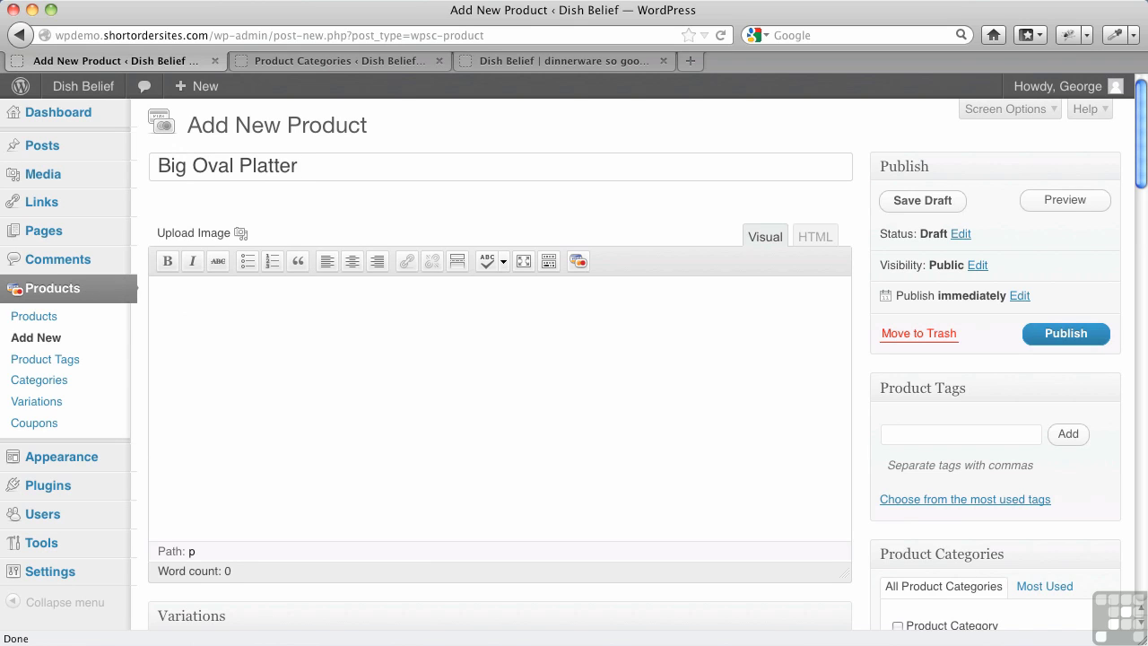
click(238, 327)
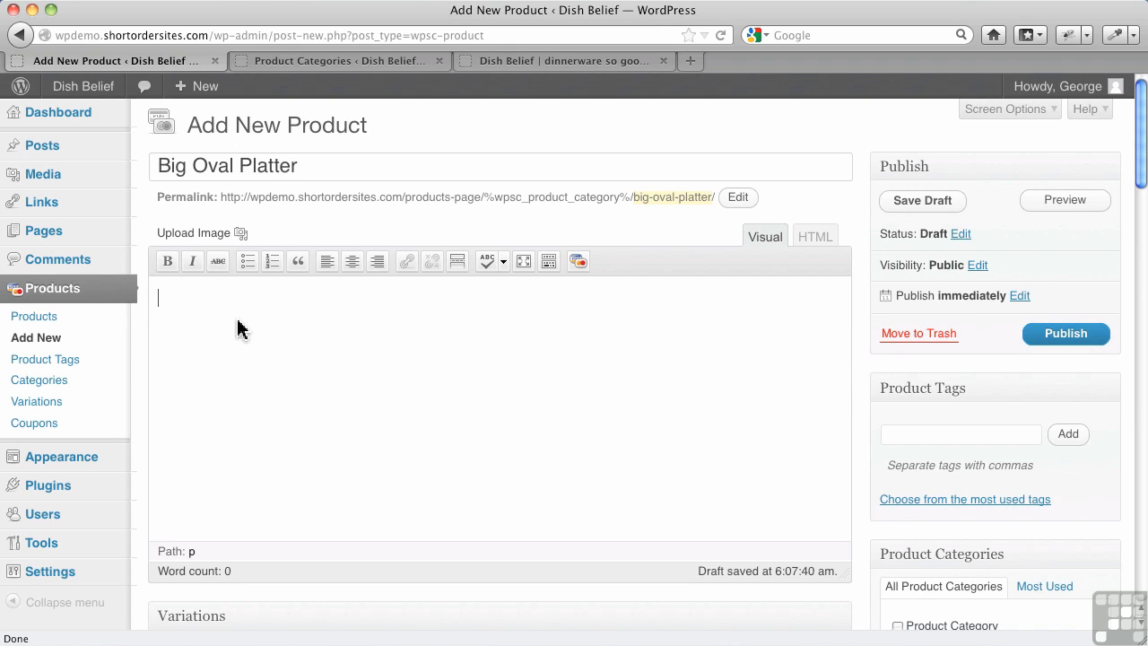
text(This is great for servin)
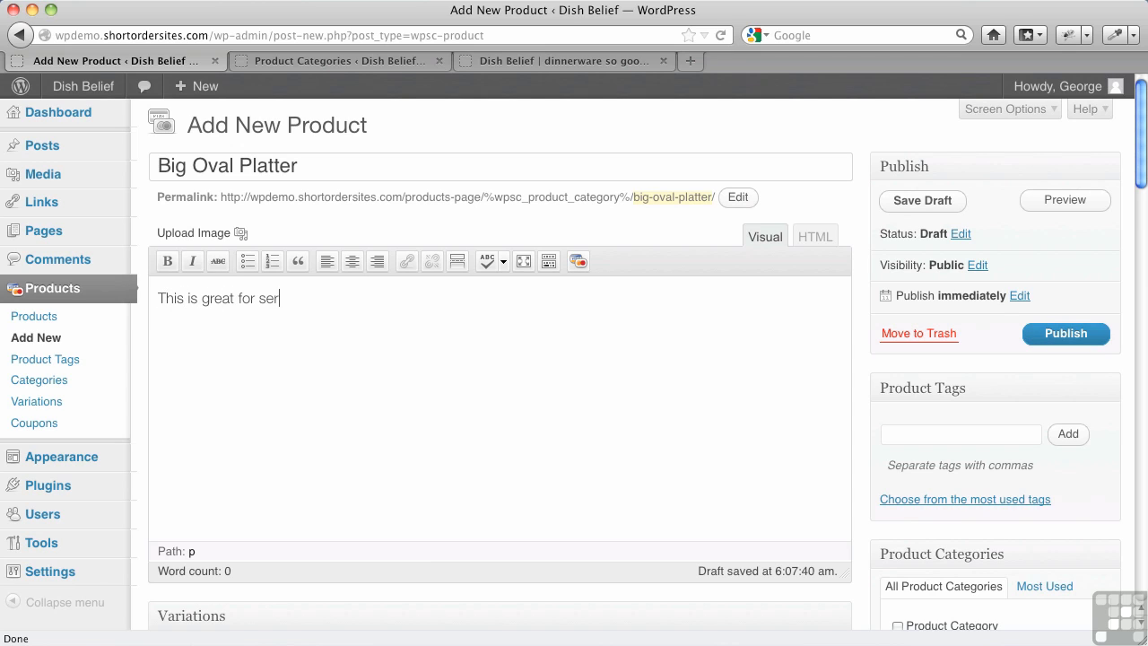
text(g big items.)
Upload oval-serving-platter-feathers-on-outer-ring.jpg from the plates-1 folder as the product's image and view its thumbnail size options.
click(242, 233)
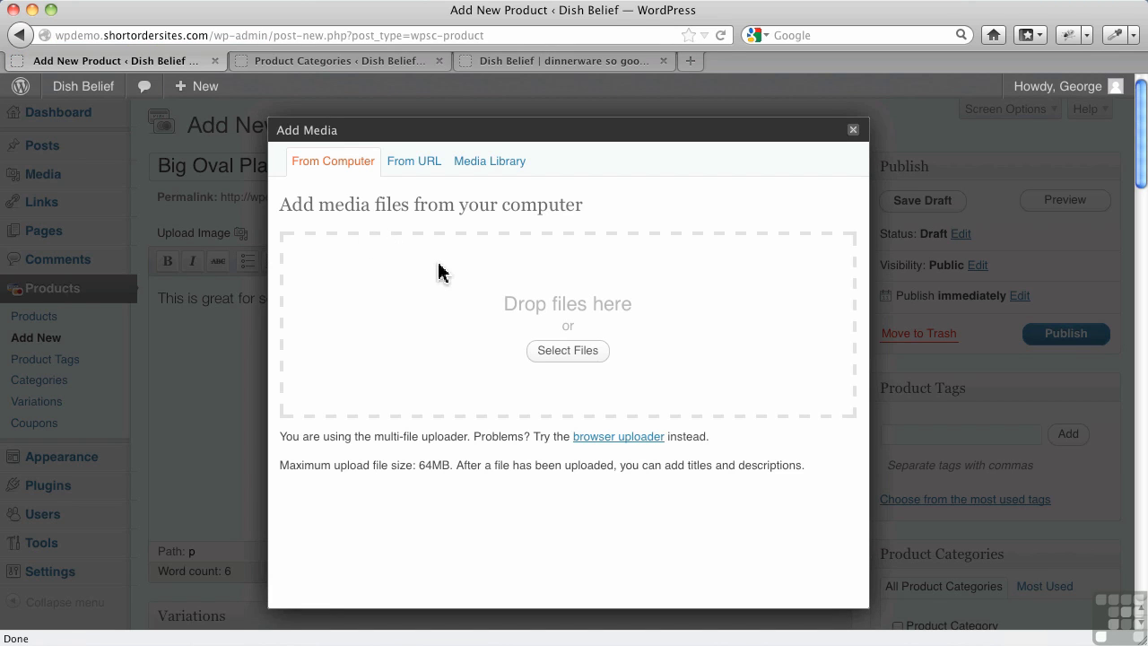
click(543, 352)
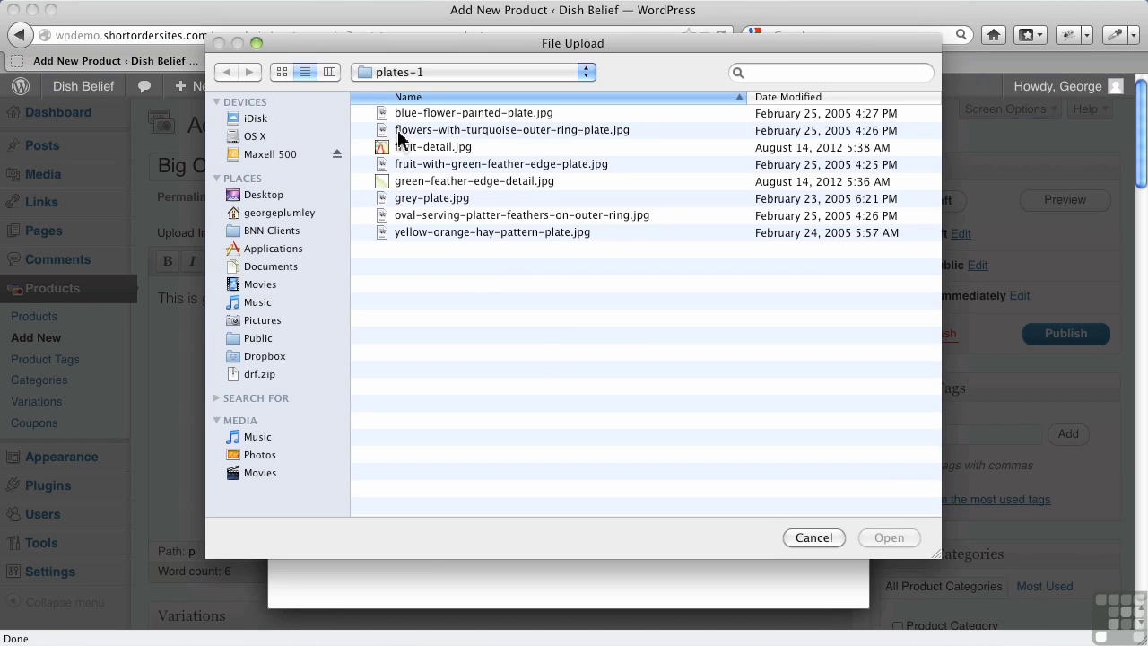
click(465, 218)
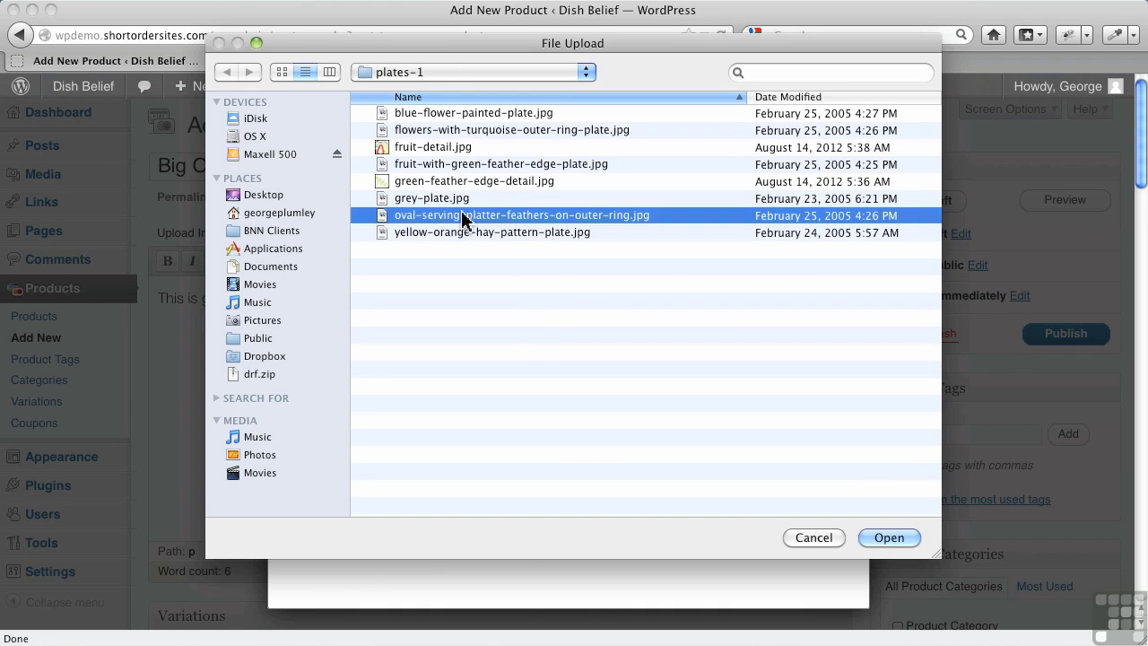
double_click(463, 217)
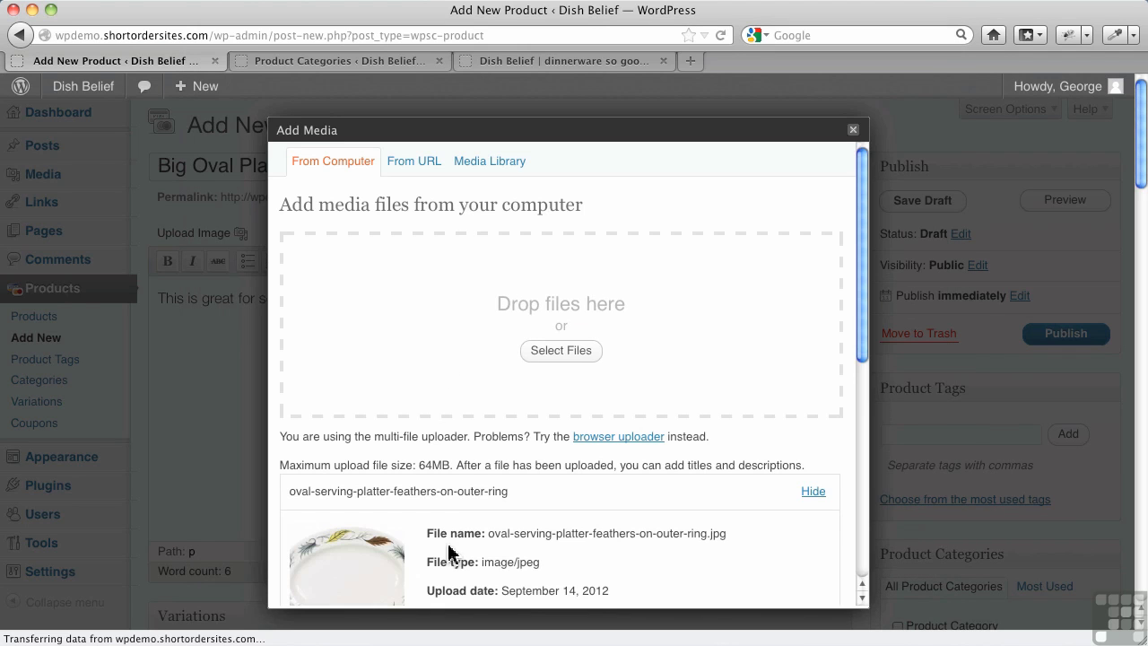
scroll(494, 470, down, 5)
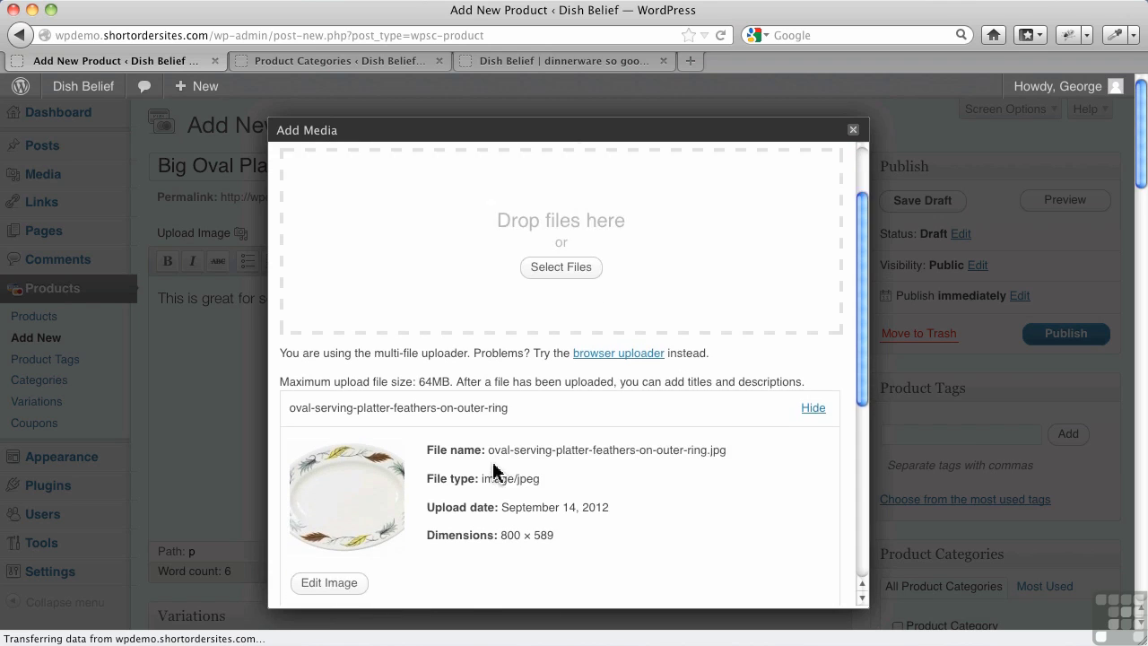
scroll(493, 473, down, 1)
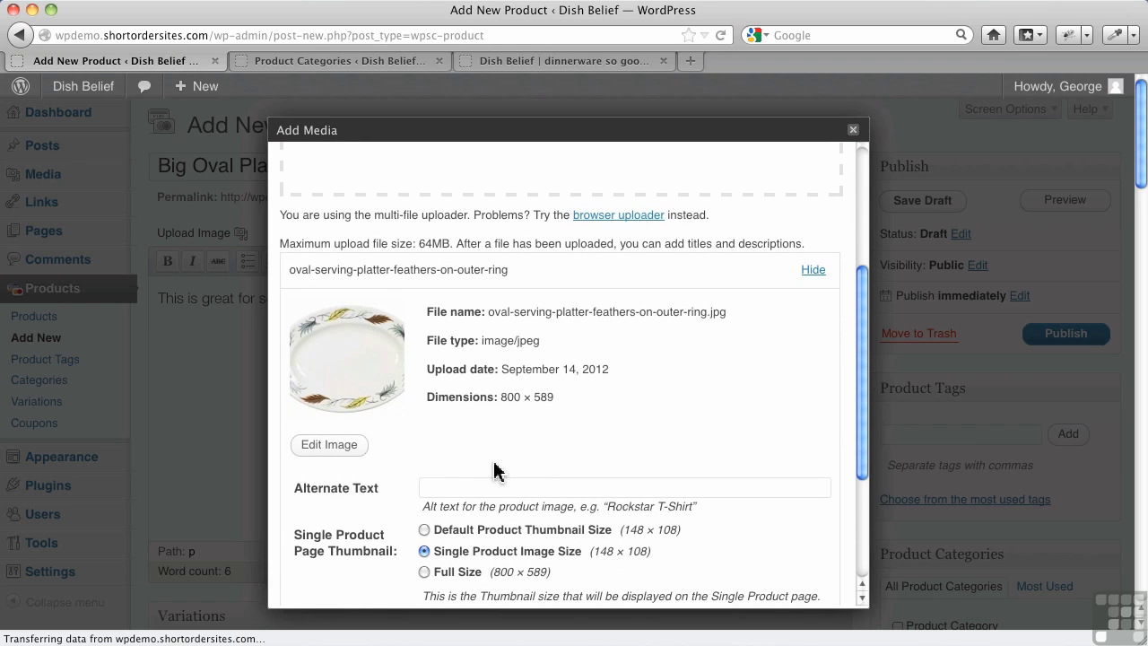
scroll(493, 470, down, 3)
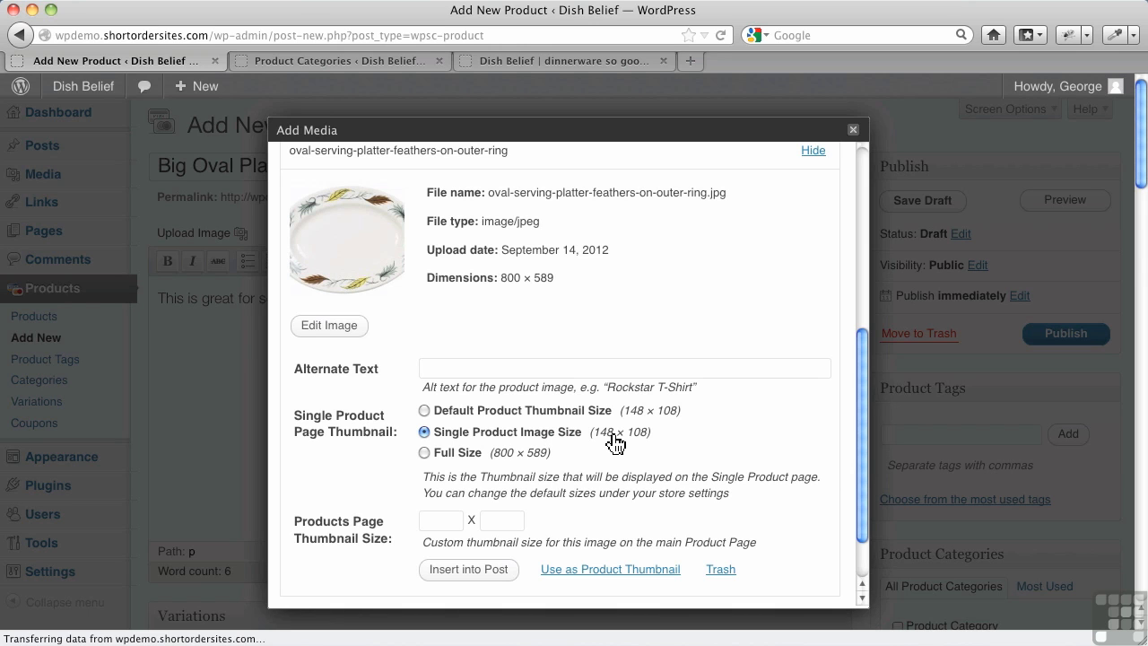
Check the default thumbnail and single product image sizes in the store's presentation settings, and return to the image upload.
click(359, 61)
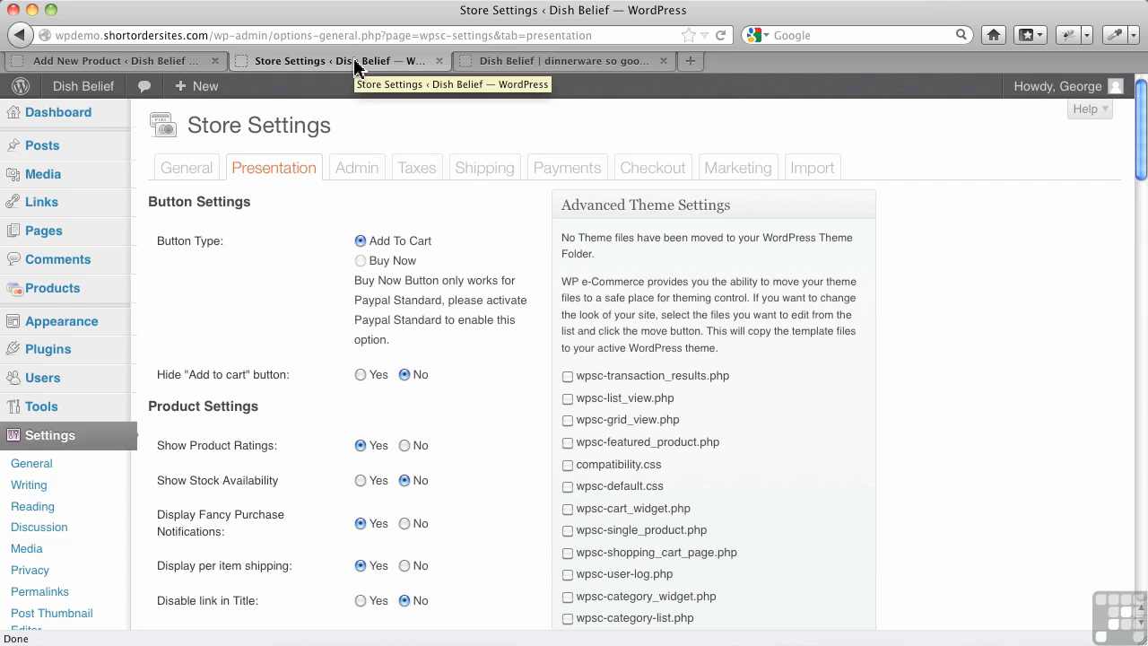
scroll(418, 377, down, 10)
scroll(416, 392, down, 5)
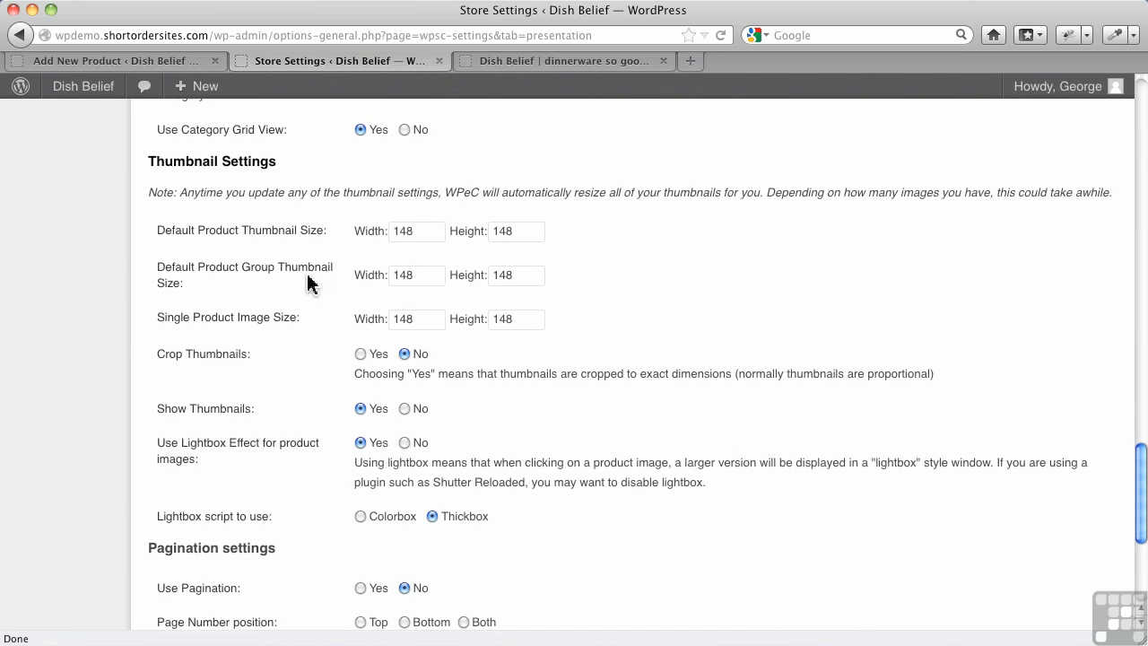
click(190, 61)
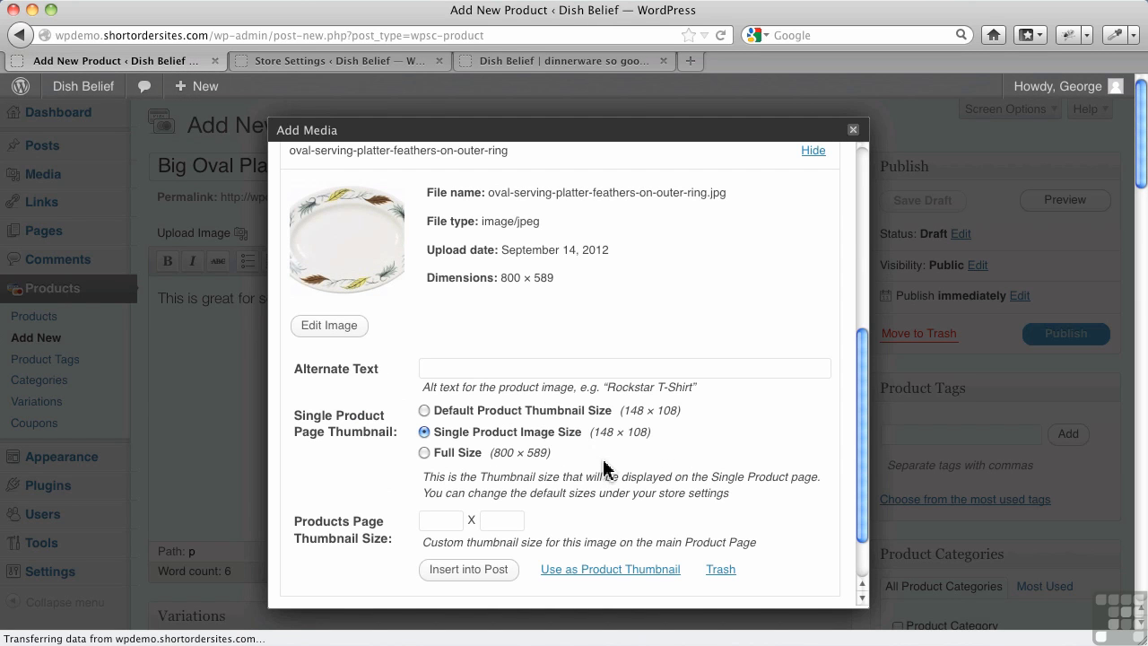
Use the uploaded platter image as the product thumbnail, close the media window and check the product's featured image.
scroll(604, 467, down, 2)
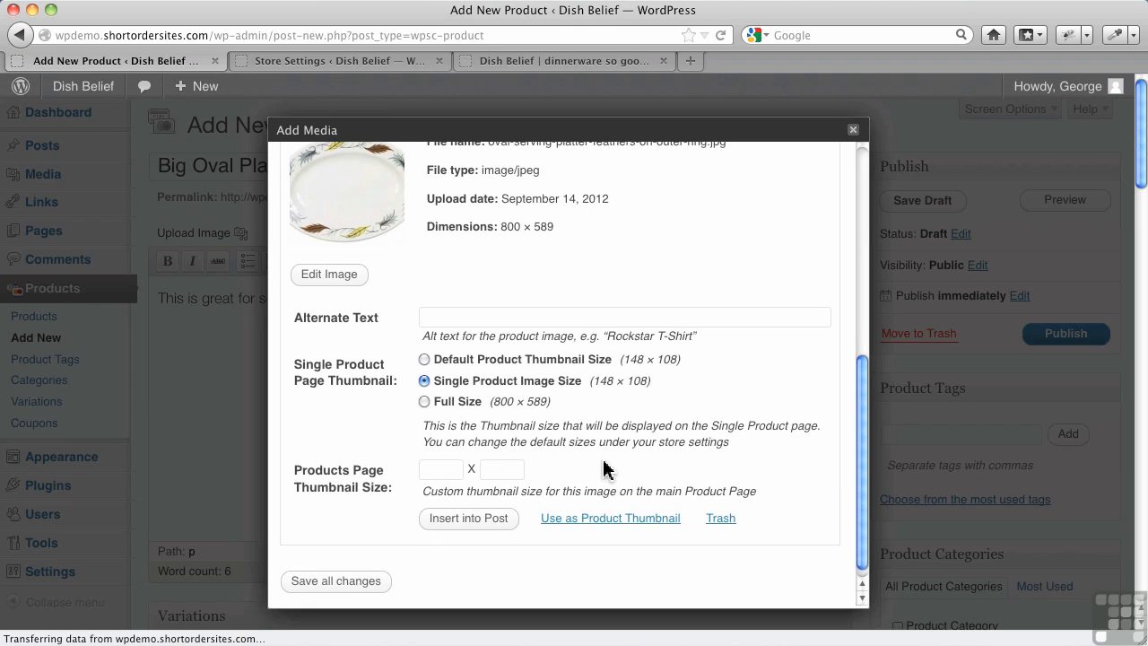
scroll(604, 467, down, 1)
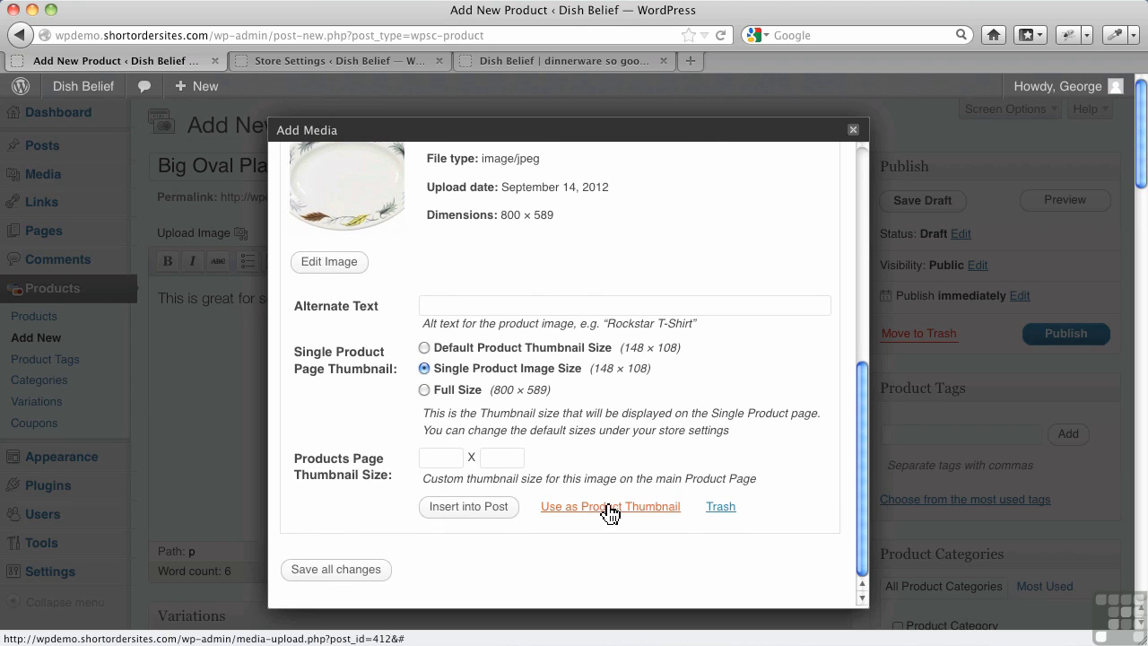
click(610, 508)
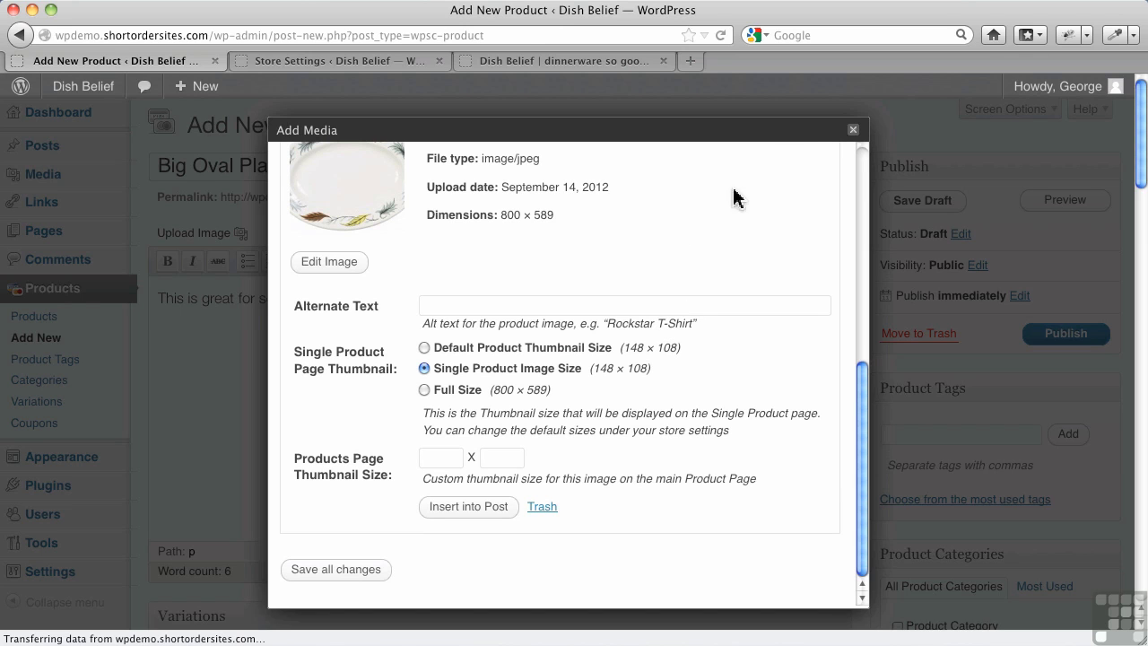
click(854, 130)
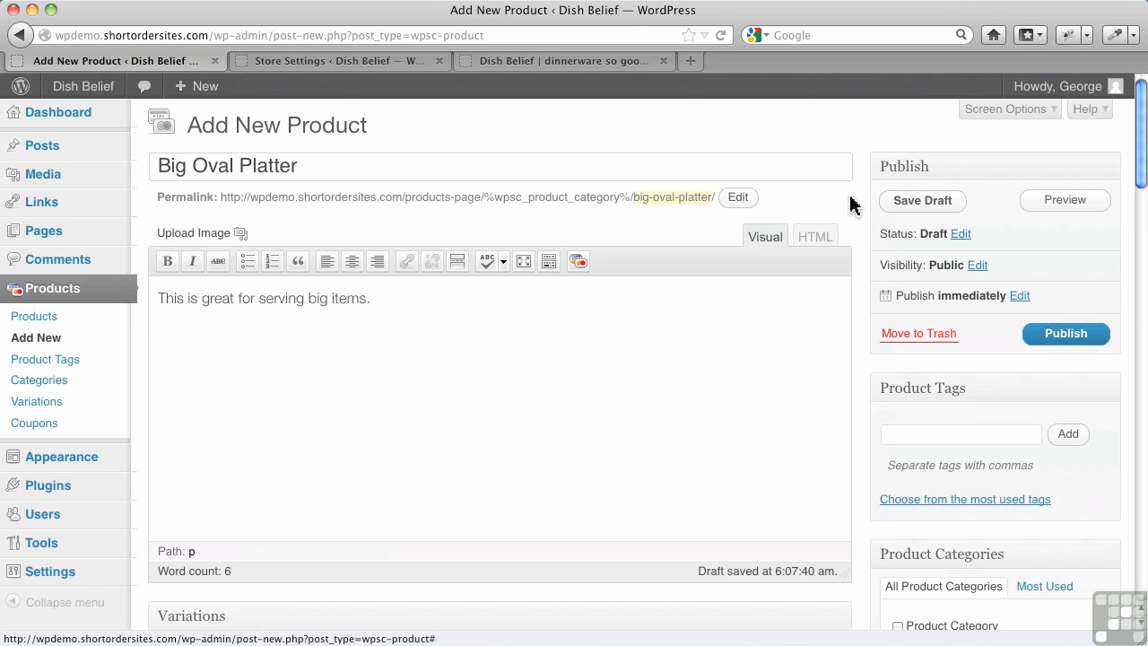
scroll(961, 394, down, 5)
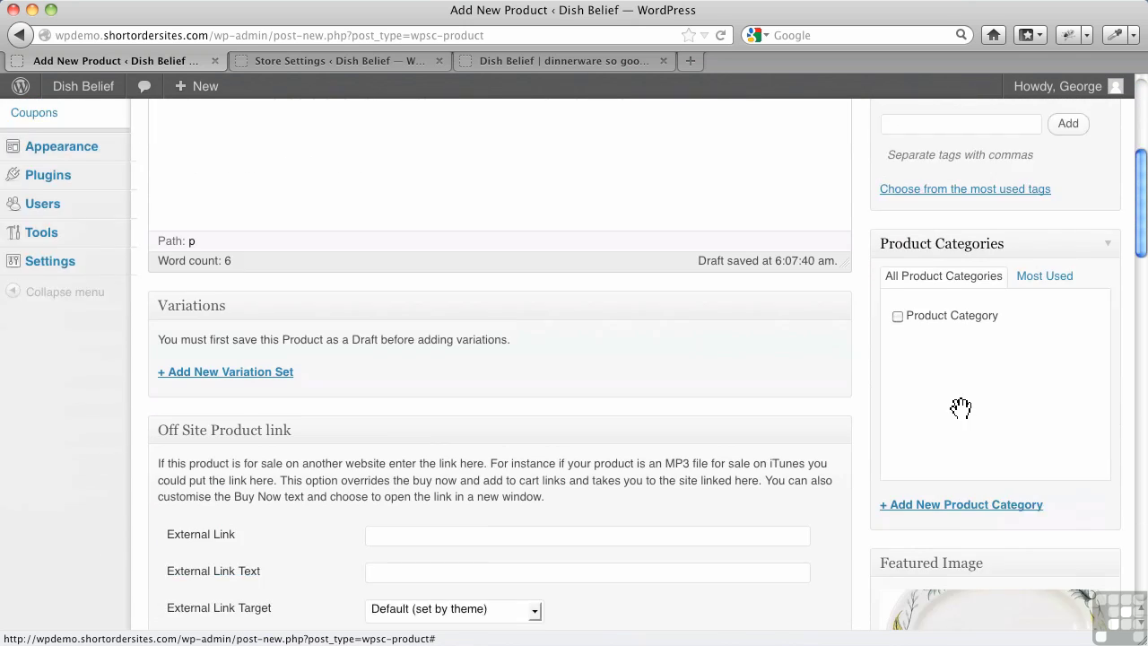
scroll(961, 408, down, 4)
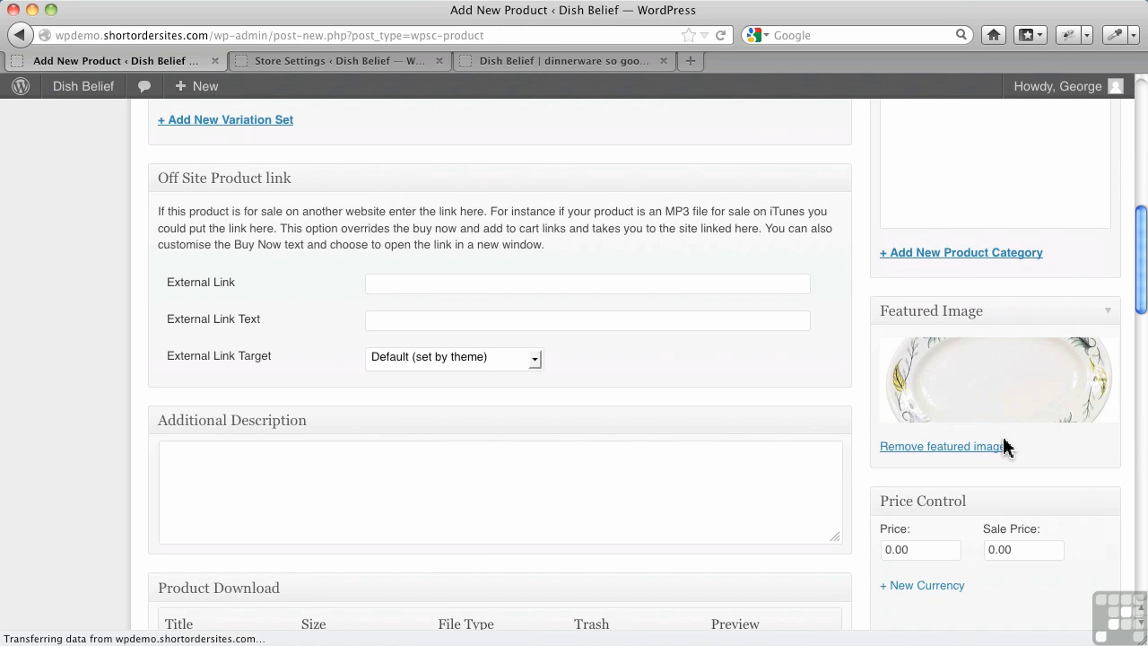
scroll(1014, 403, up, 10)
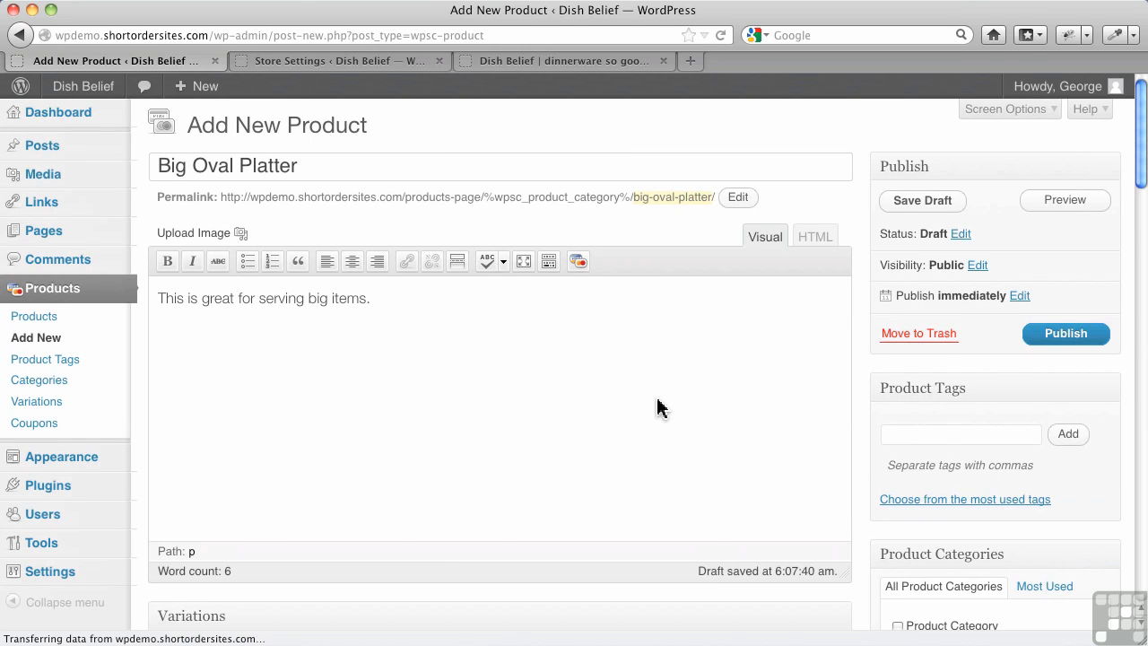
Add a new product category named "Plates" from within the product being edited.
scroll(731, 422, down, 5)
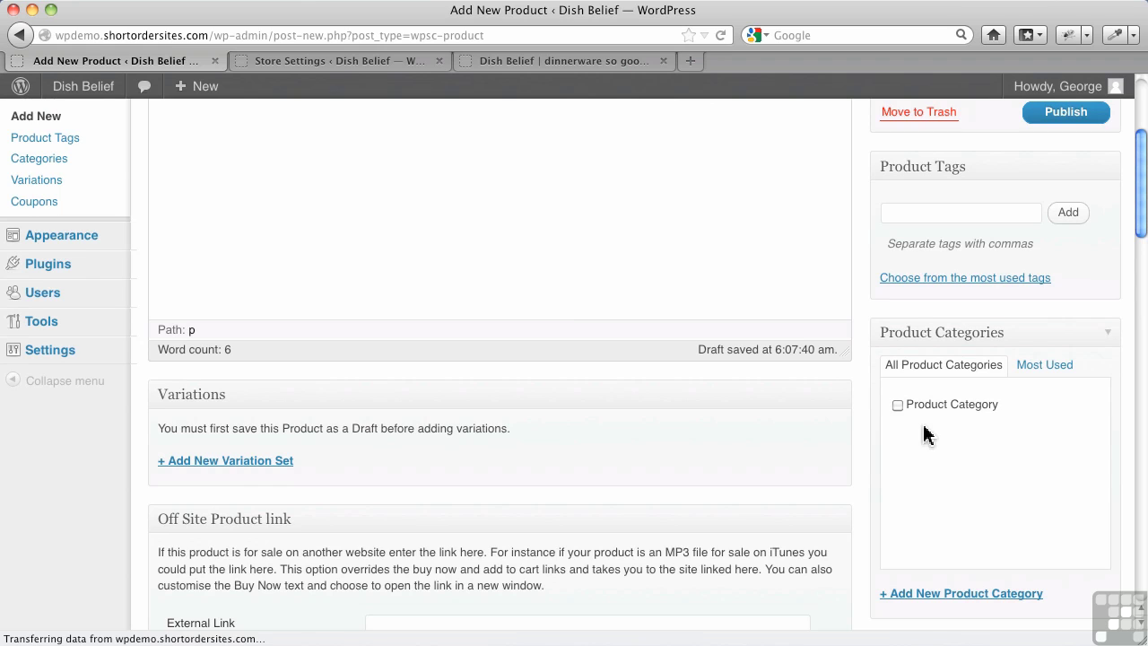
scroll(972, 513, down, 1)
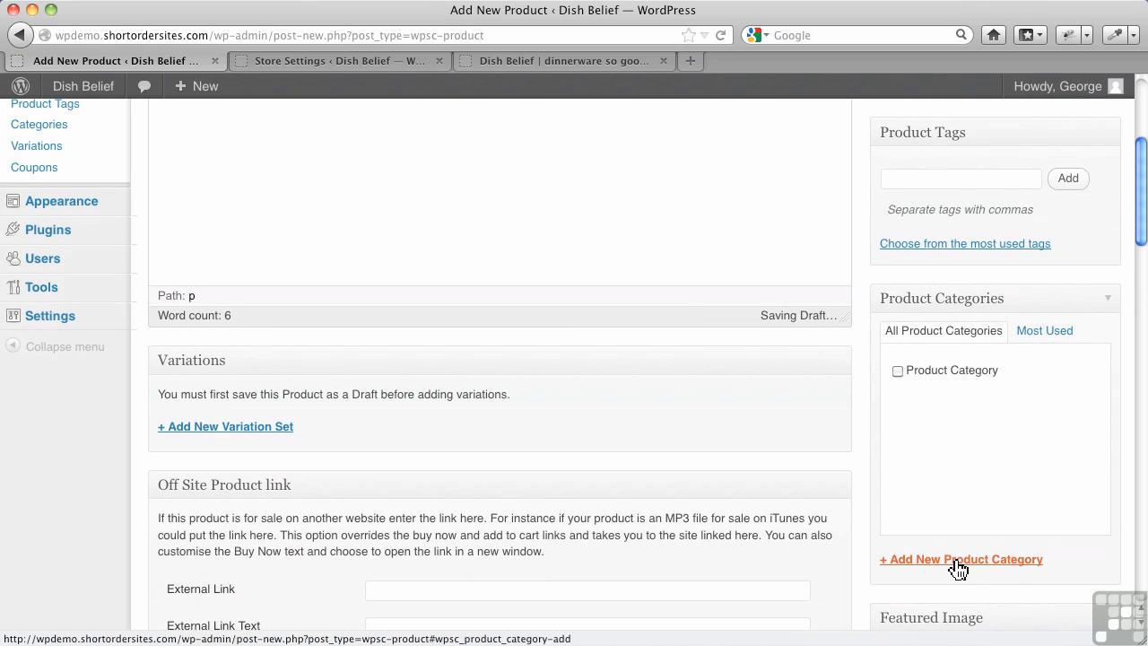
click(957, 565)
text(Plates)
scroll(1047, 510, down, 5)
click(1002, 483)
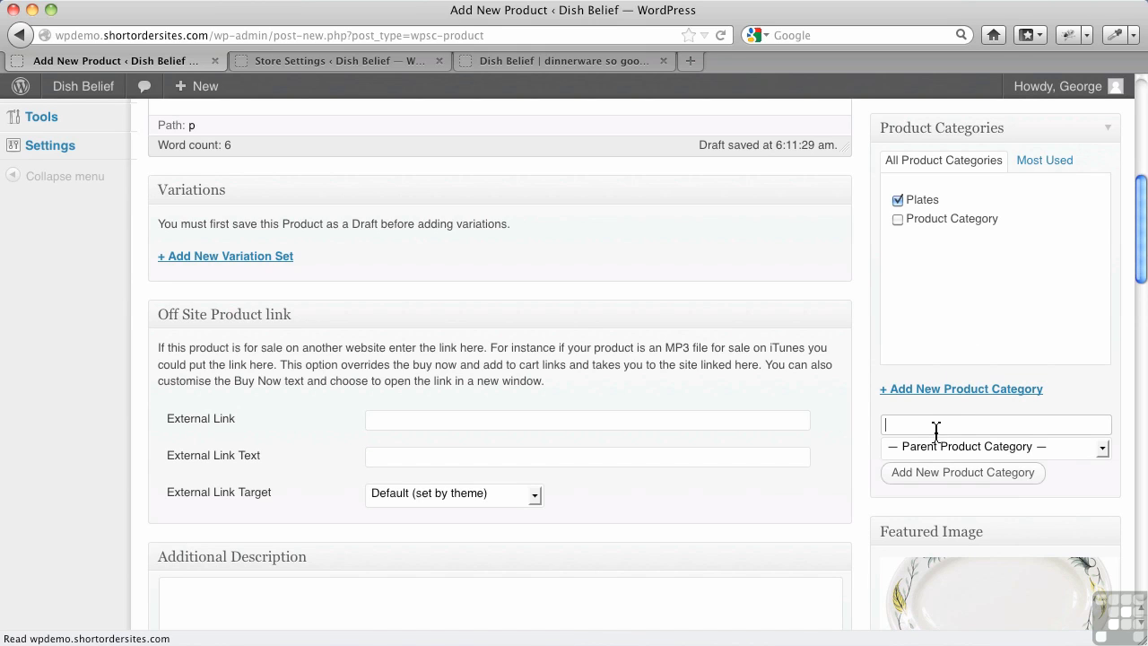
Add a "Platters" subcategory under Plates and unassign the product from the parent Plates category.
text(Platter)
click(986, 446)
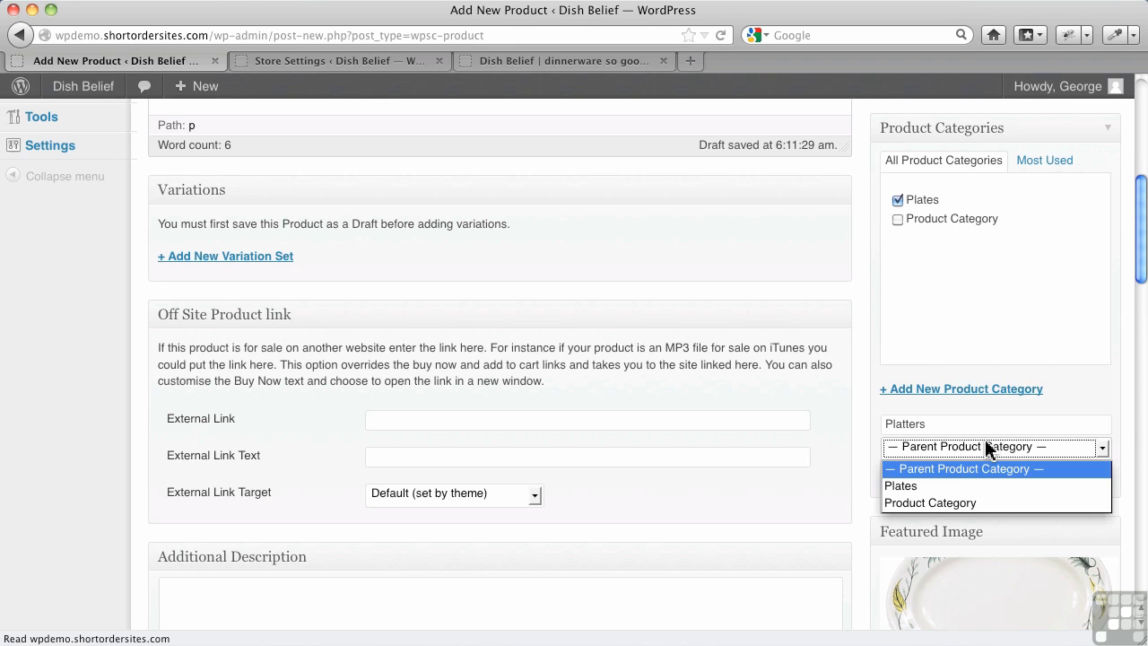
click(931, 485)
click(936, 476)
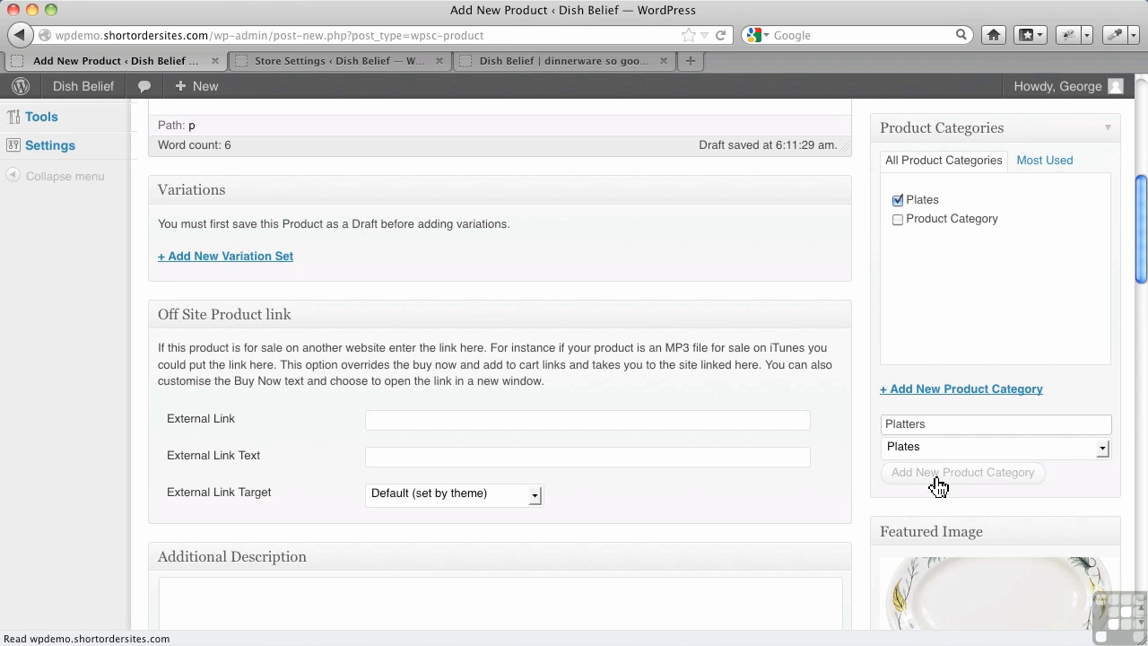
click(898, 200)
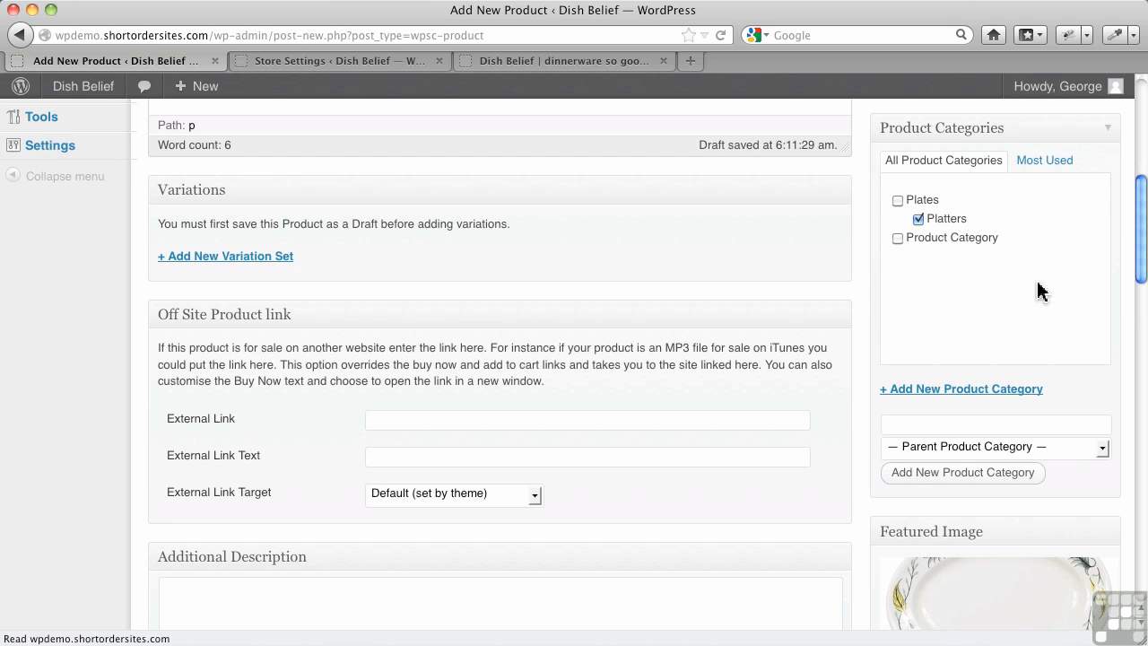
Set the product's regular price to 15.00.
scroll(1038, 290, down, 10)
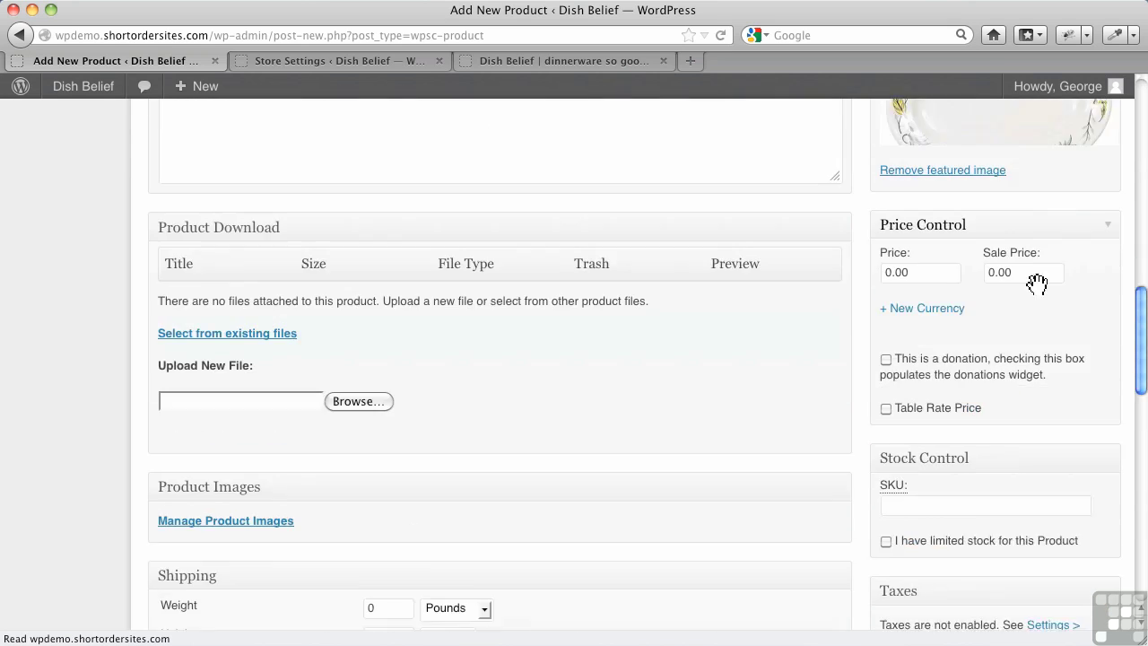
click(888, 242)
text(15)
click(924, 269)
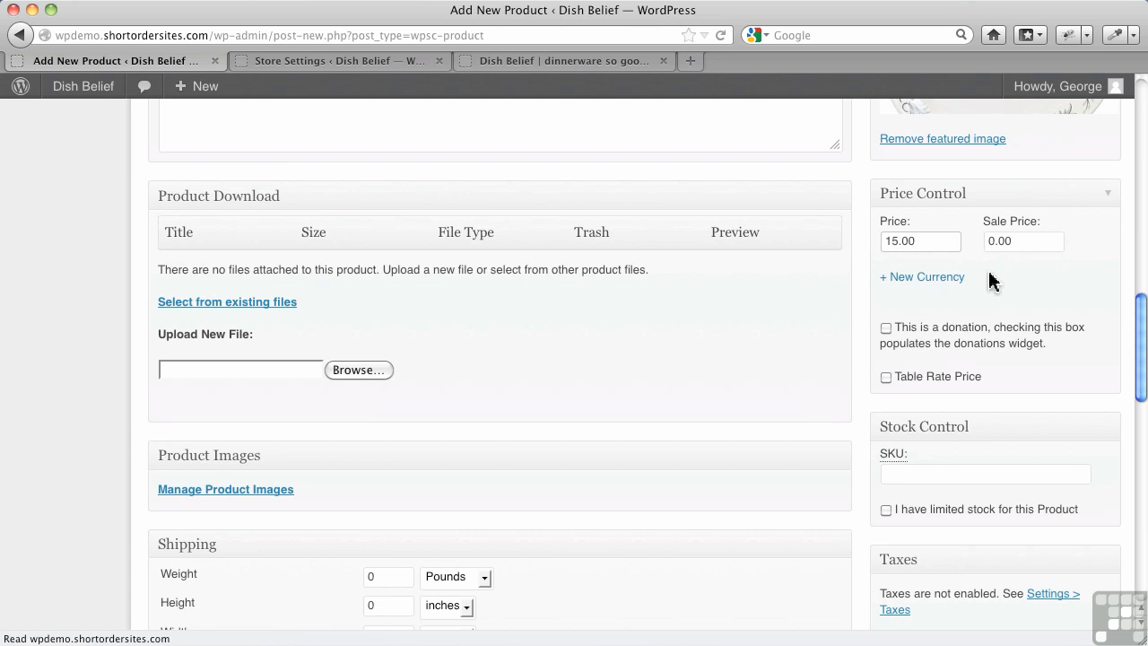
scroll(994, 282, down, 4)
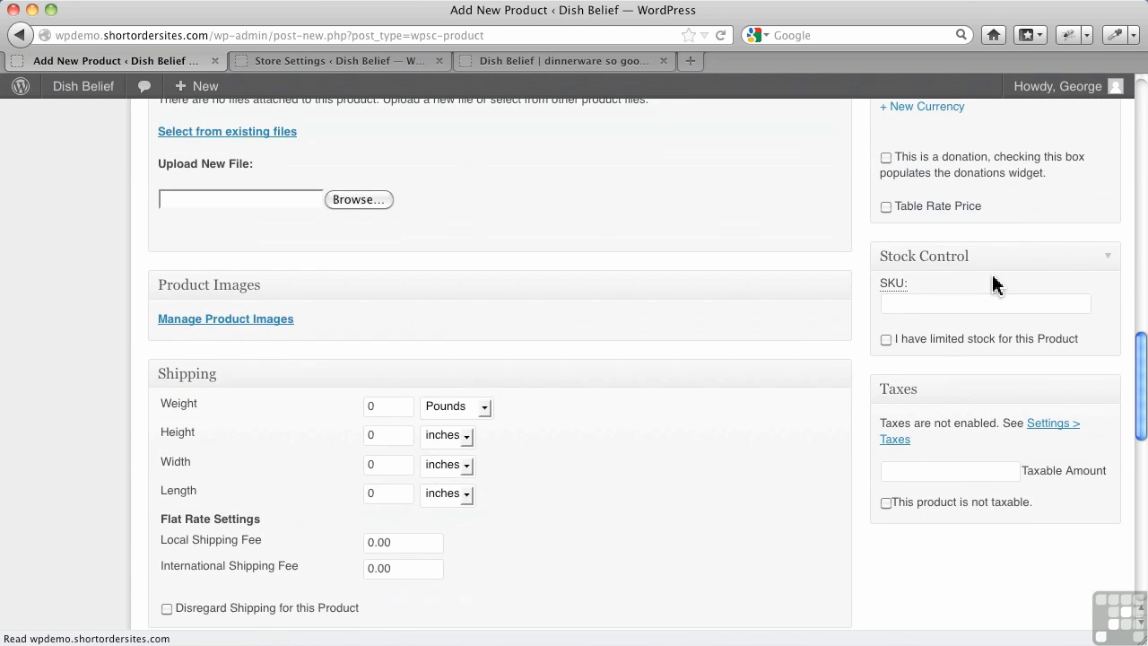
scroll(994, 285, up, 20)
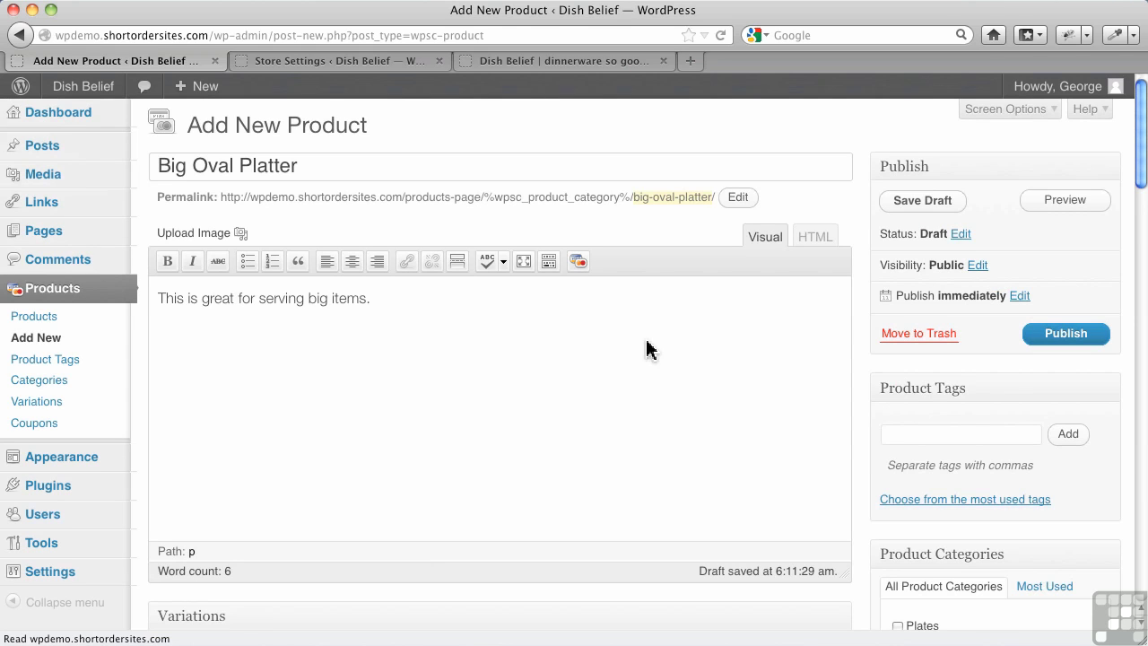
scroll(651, 350, down, 6)
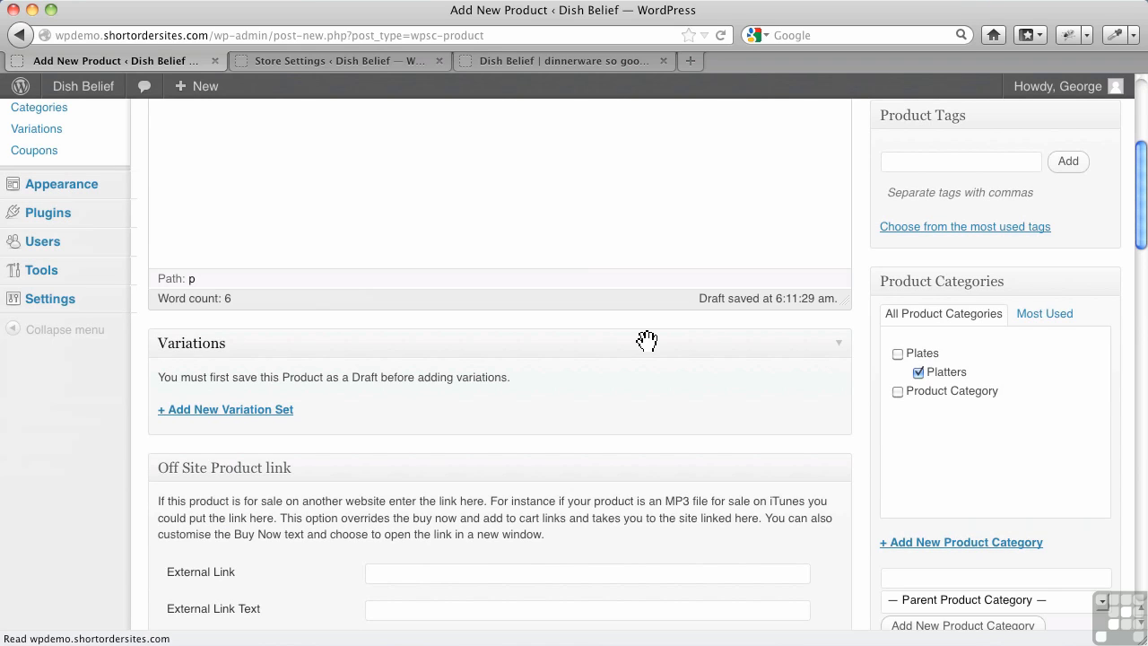
Publish the Big Oval Platter product.
mouse_move(647, 340)
mouse_down()
mouse_move(633, 335)
mouse_move(633, 495)
mouse_move(644, 348)
mouse_up()
scroll(678, 334, up, 3)
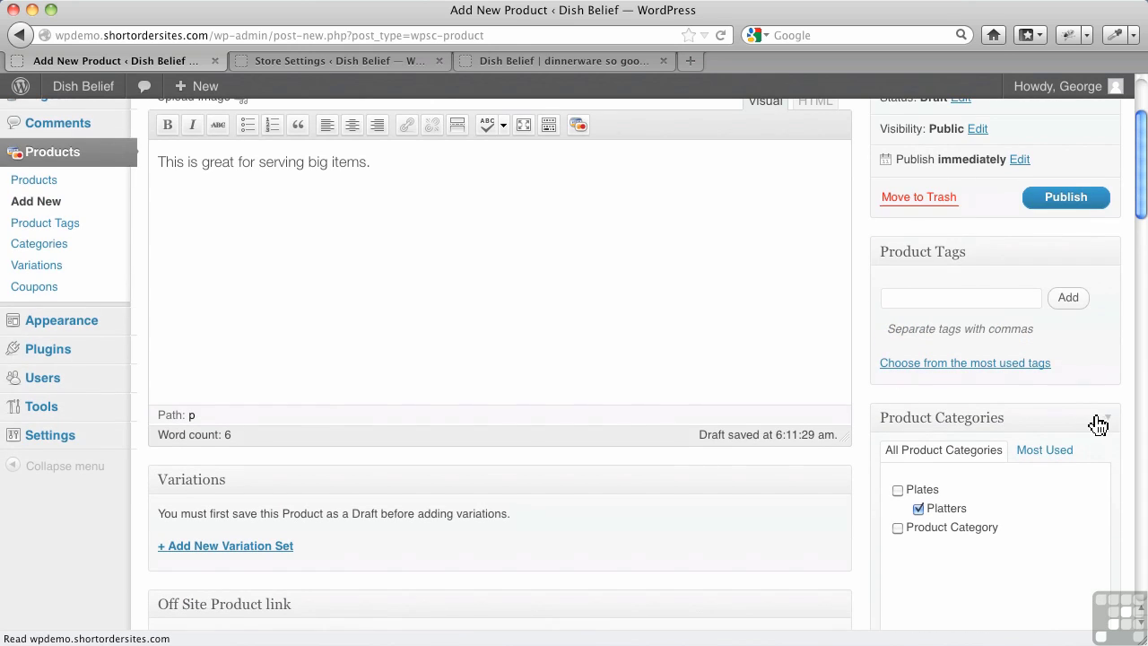
click(1027, 414)
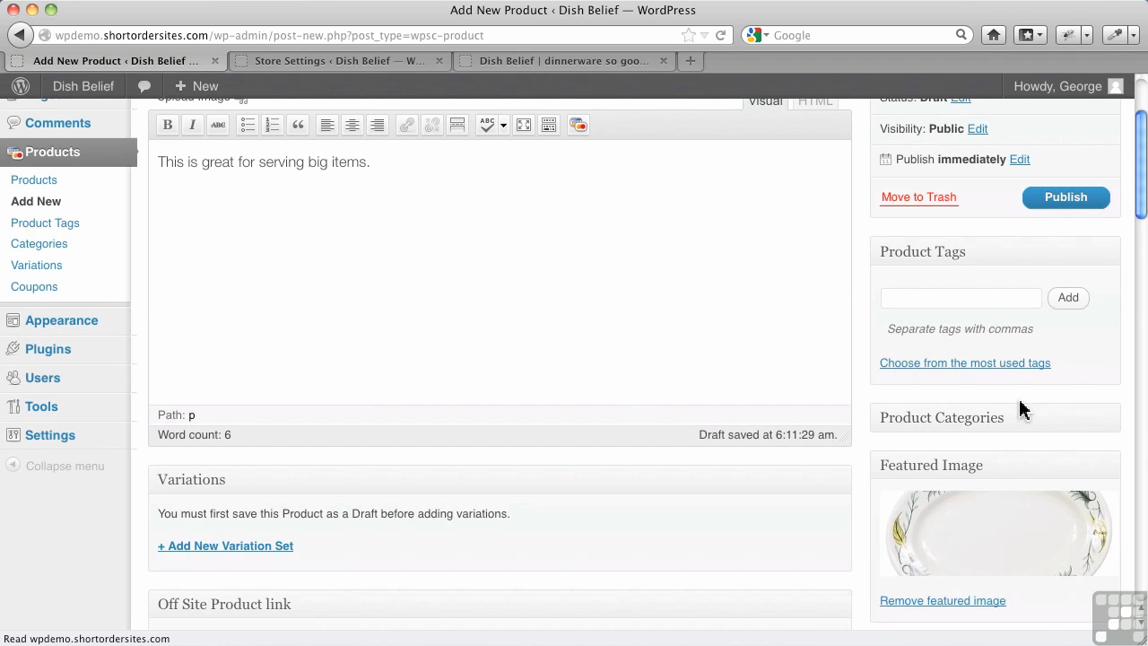
click(1022, 411)
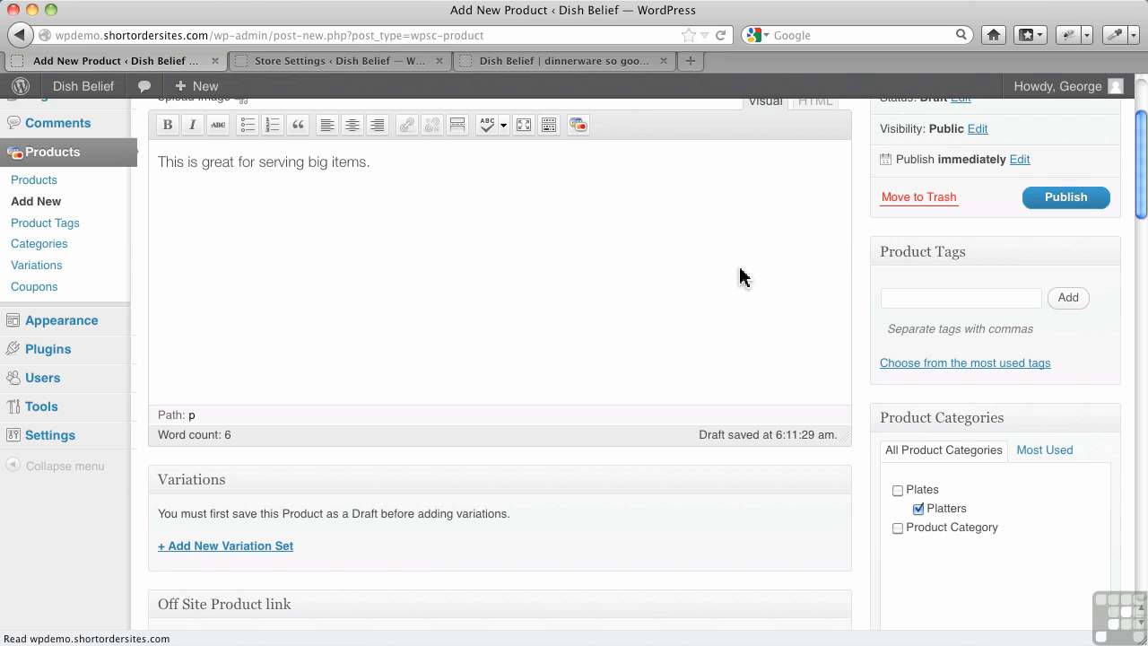
scroll(740, 276, up, 3)
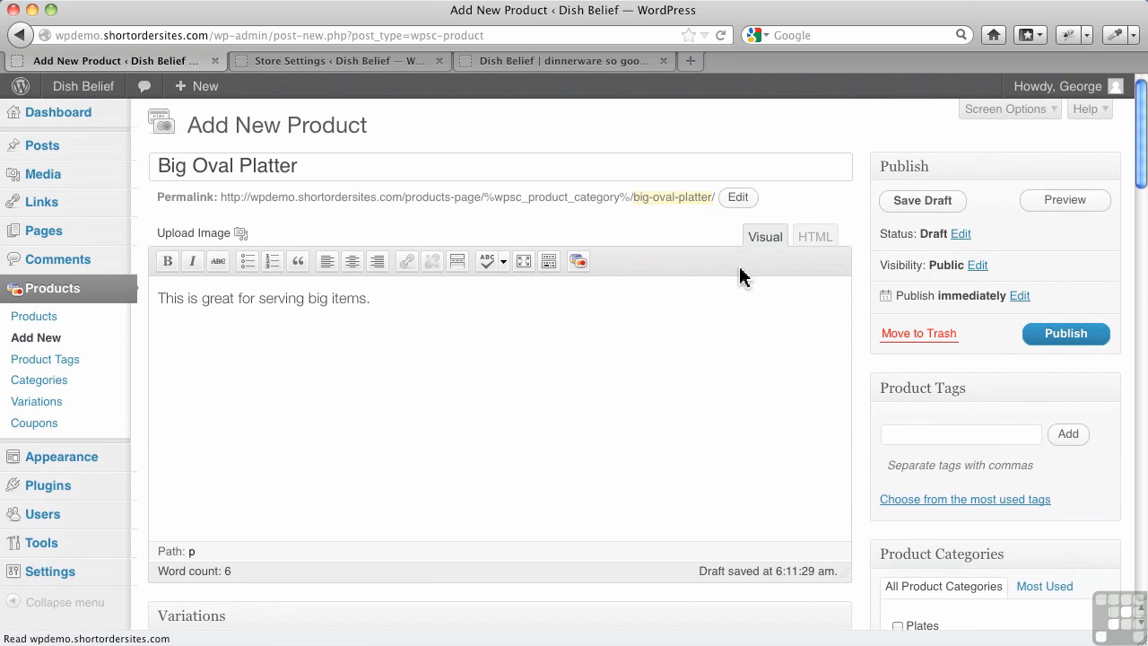
click(1055, 344)
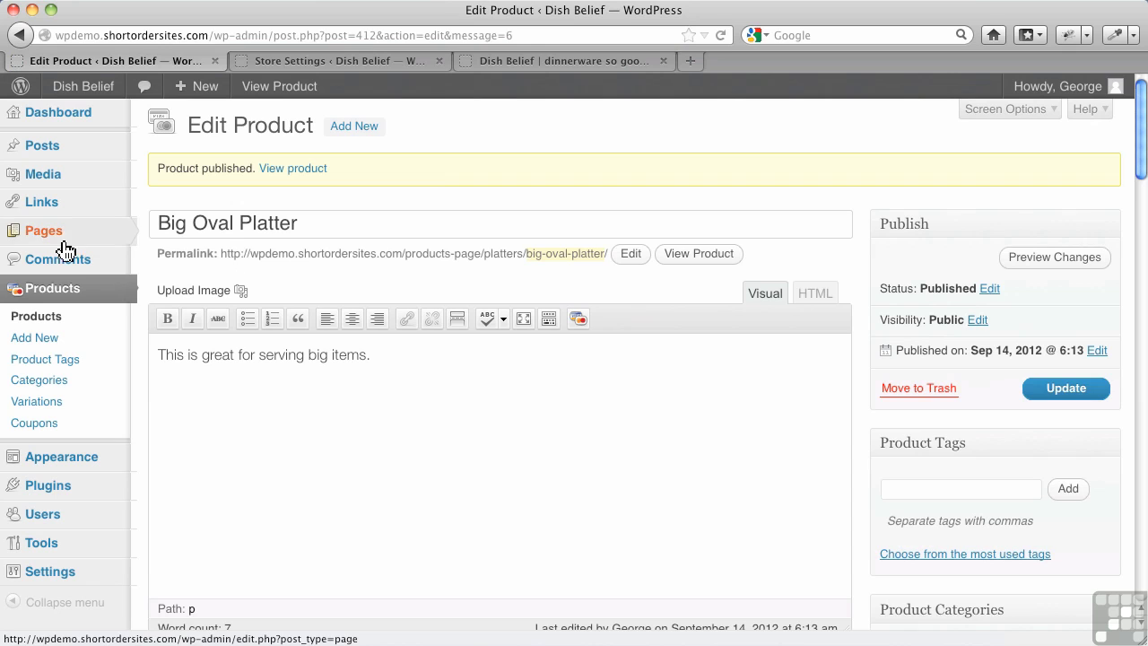
View the list of site pages, and reload the live Dish Belief home page to check its navigation links.
mouse_move(32, 241)
click(31, 240)
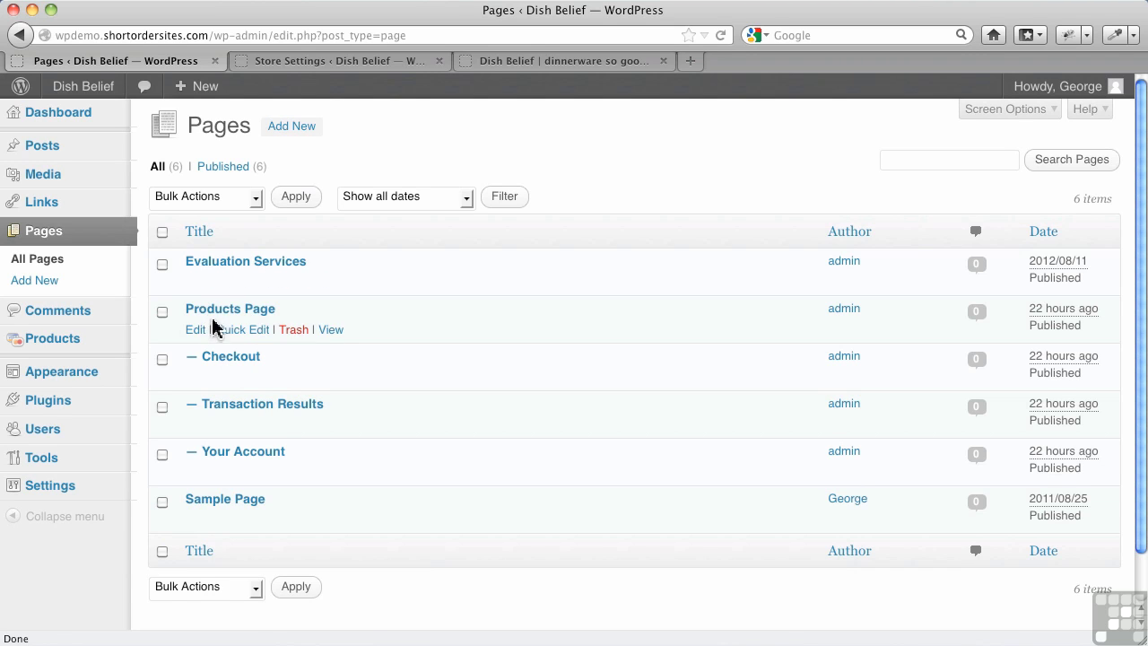
click(527, 61)
scroll(538, 193, up, 10)
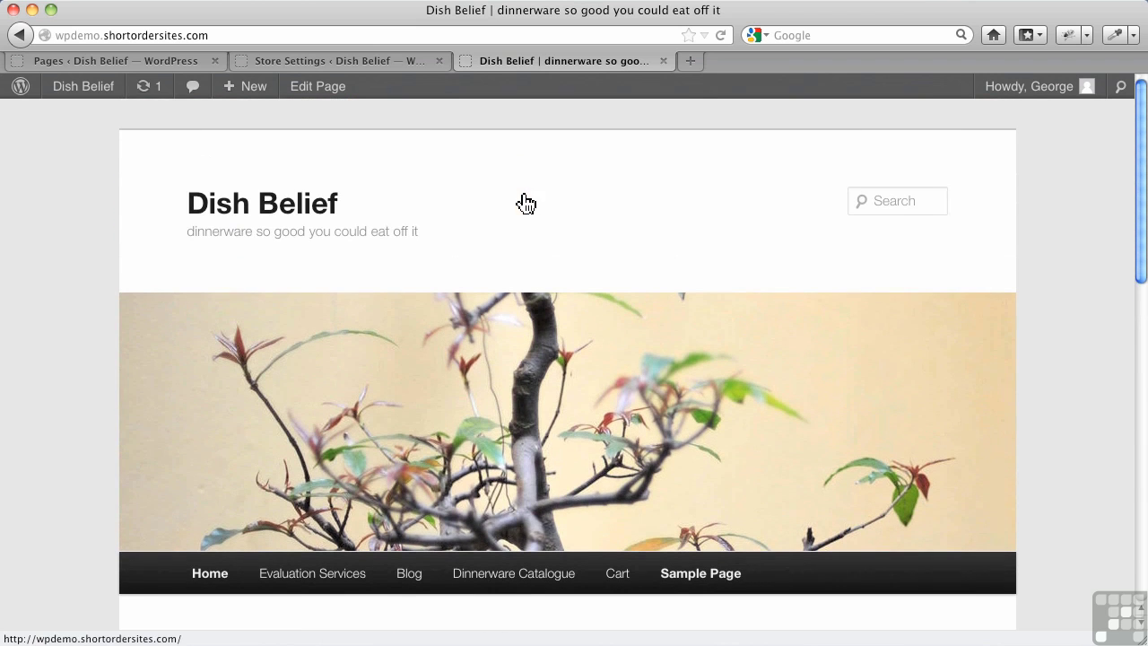
click(722, 37)
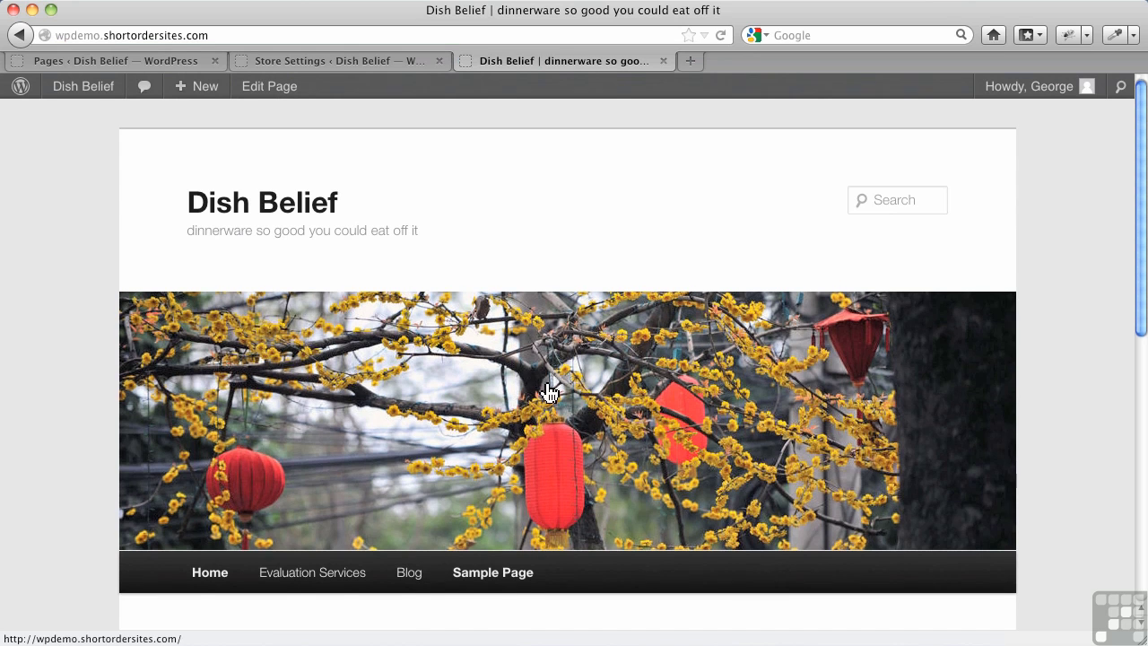
scroll(550, 393, down, 3)
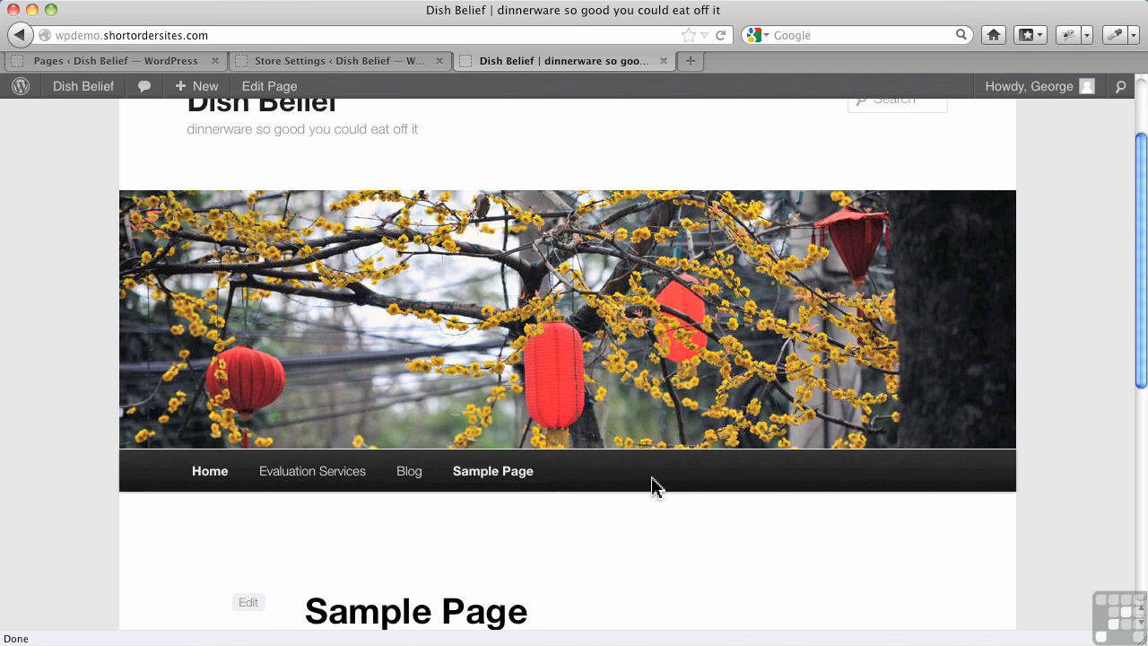
Add the Products Page to the site's Main Menu and save the menu.
click(167, 63)
mouse_move(90, 380)
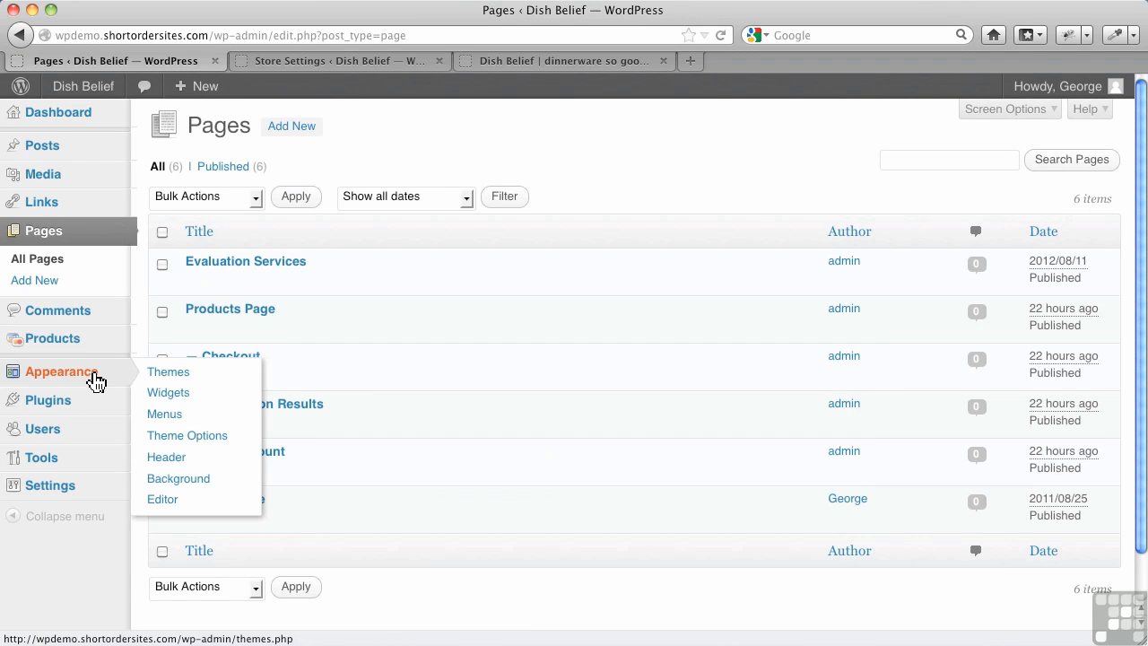
click(179, 420)
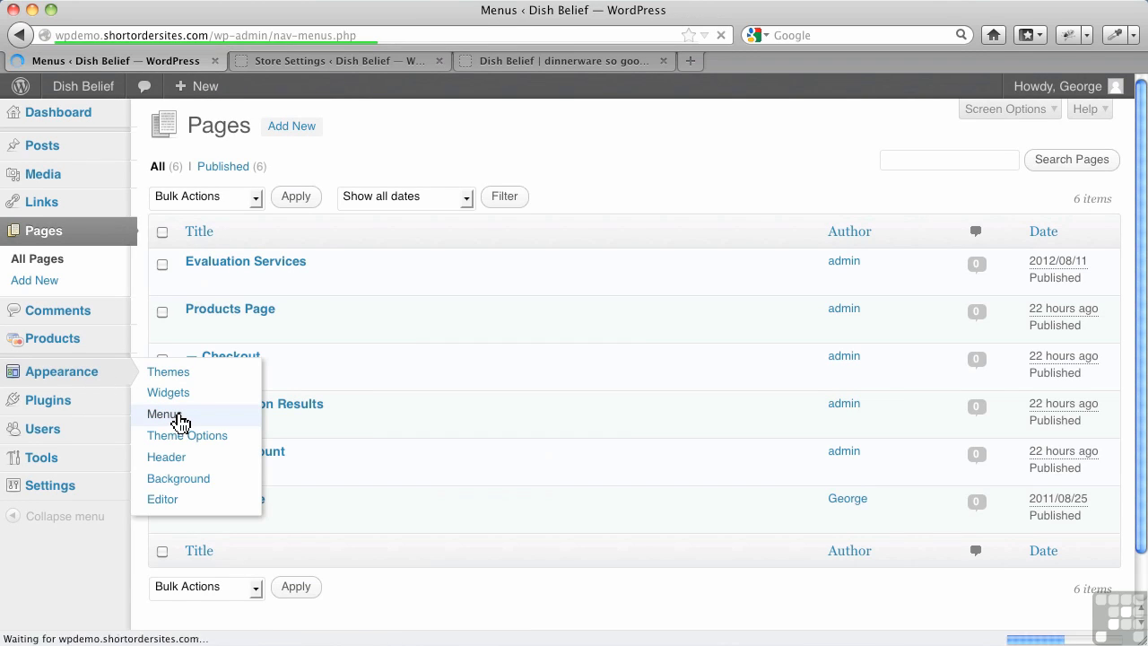
scroll(296, 421, down, 4)
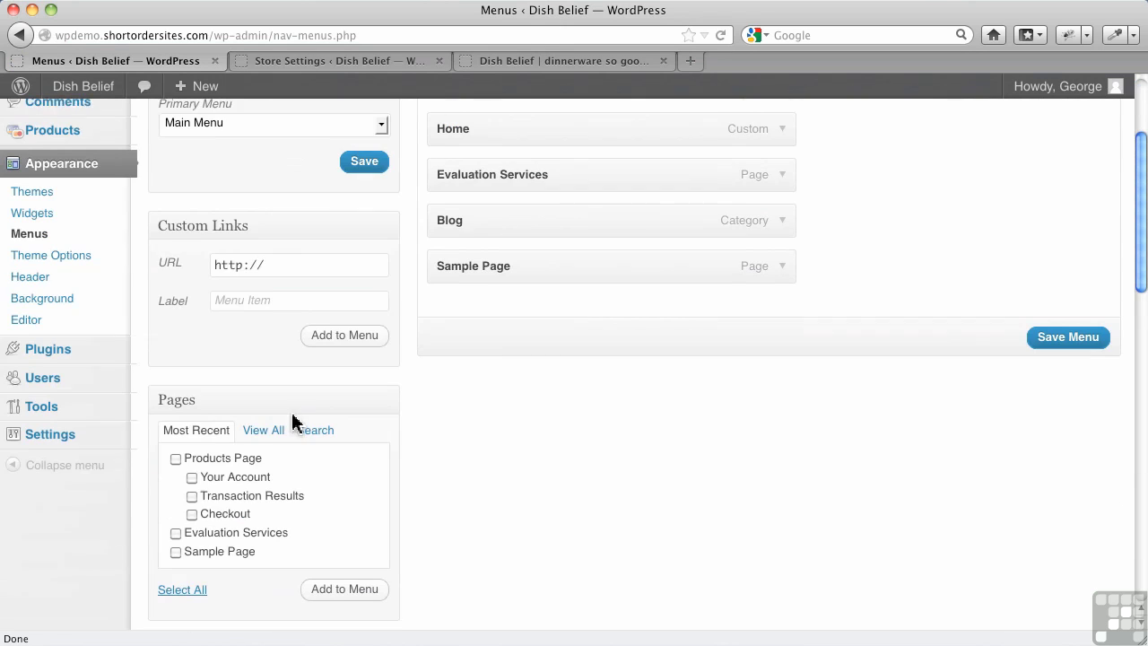
click(176, 446)
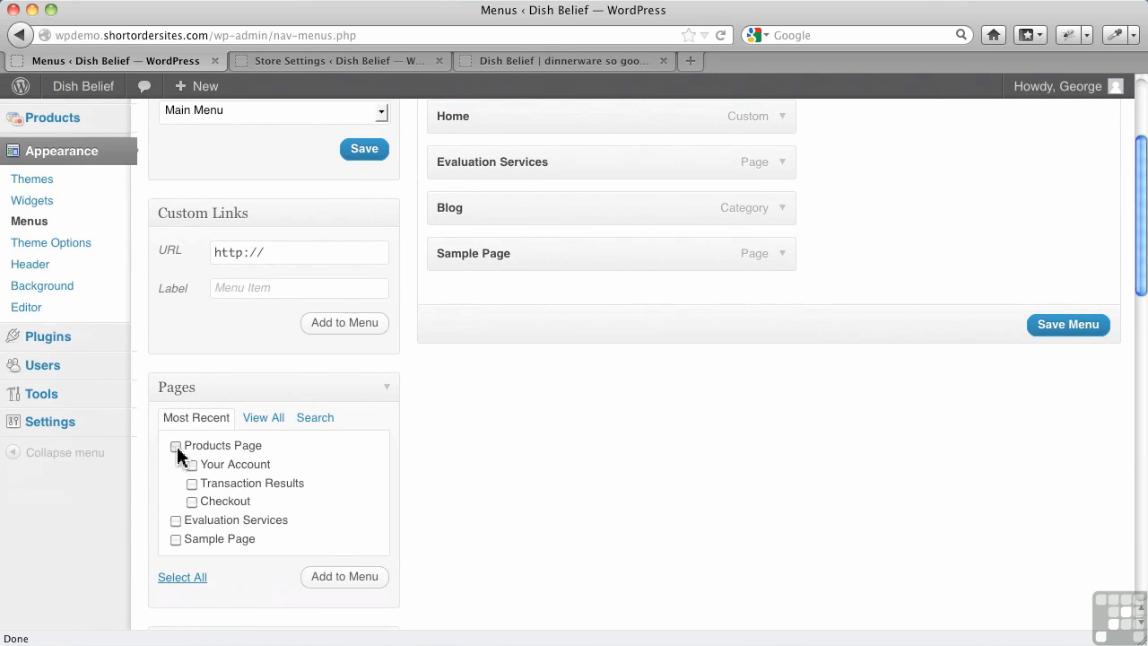
click(373, 581)
click(1063, 381)
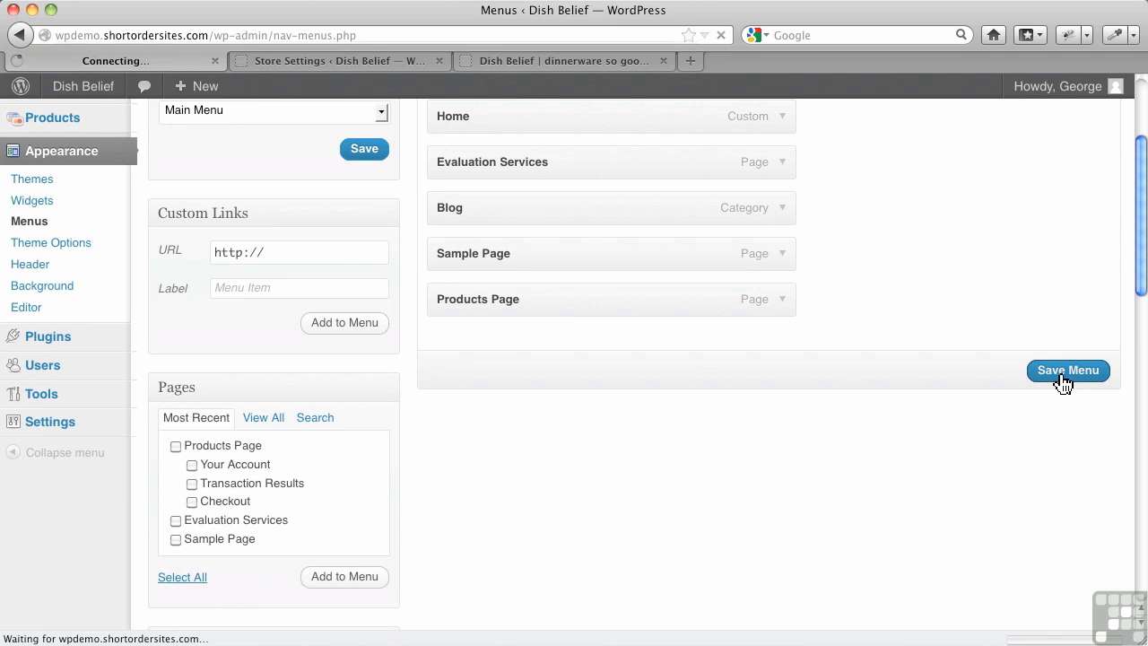
Reload the live Dish Belief site and open its Products Page.
click(547, 63)
click(721, 36)
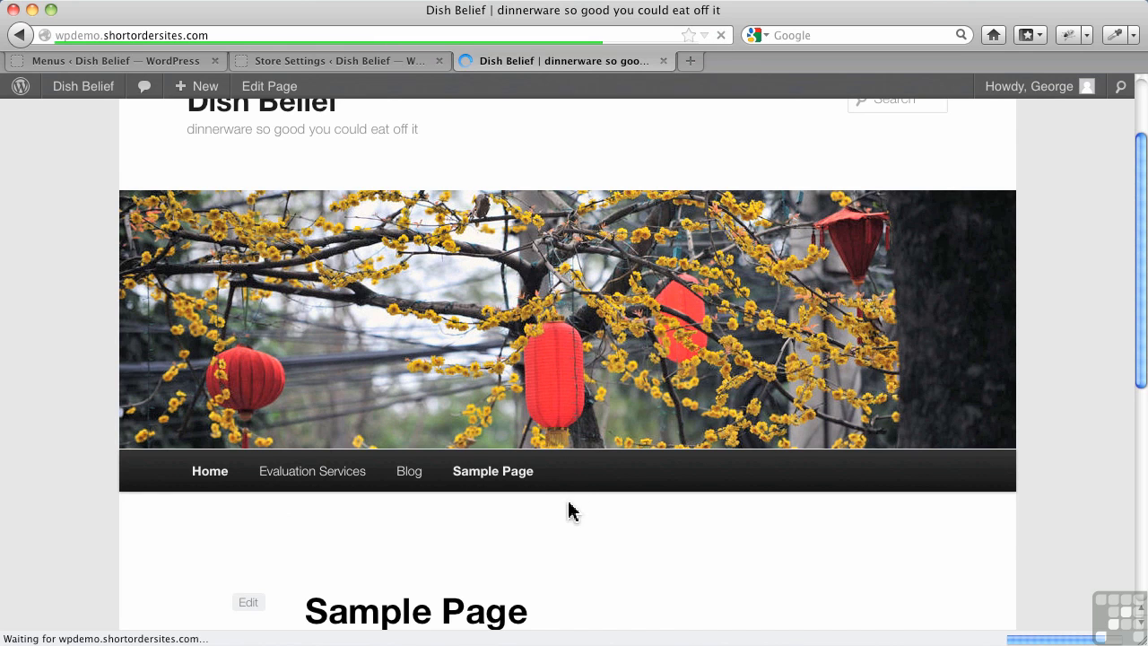
click(602, 479)
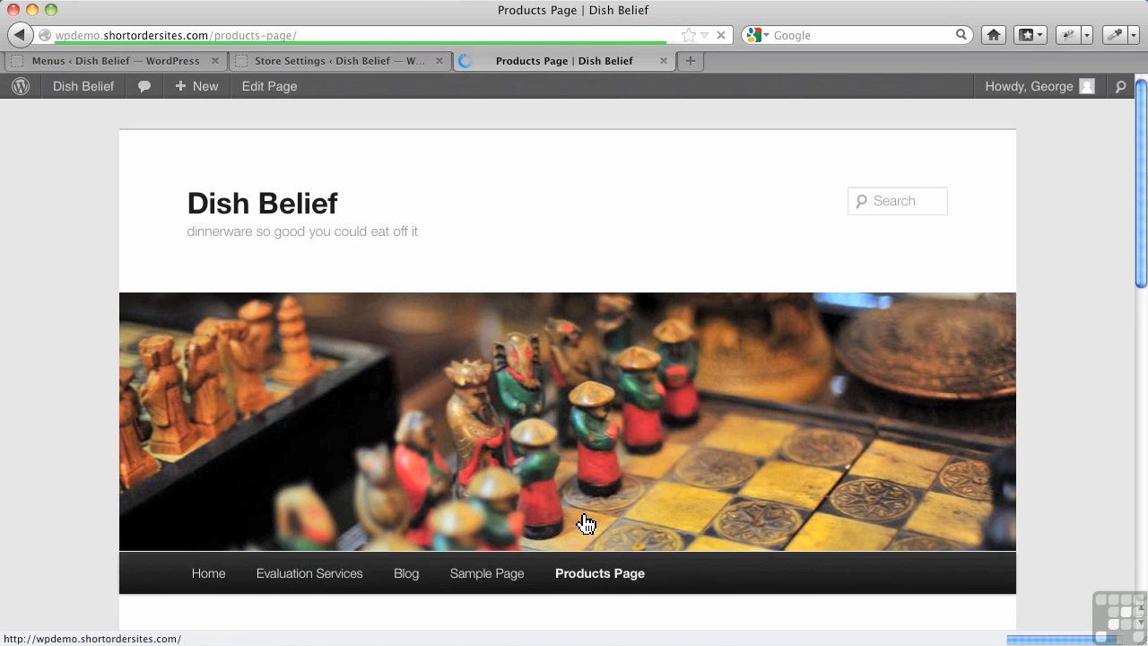
Review the Big Oval Platter listing on the Products Page and open the platter's own product page to examine its details.
scroll(585, 524, down, 5)
scroll(583, 525, down, 2)
scroll(585, 527, down, 3)
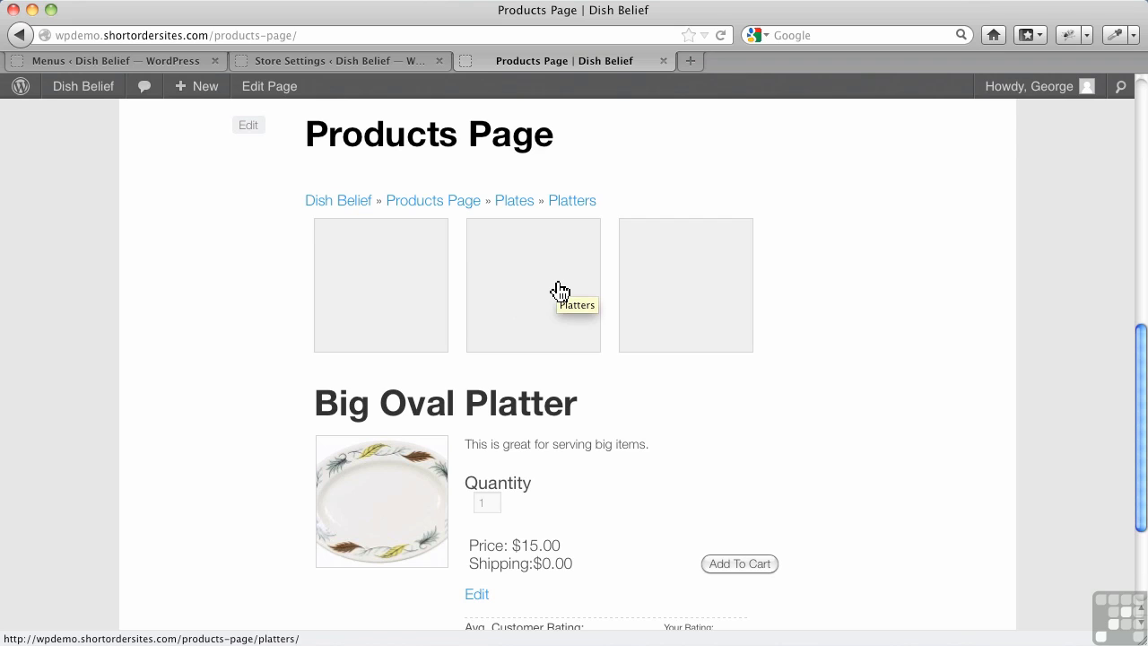
scroll(607, 371, down, 2)
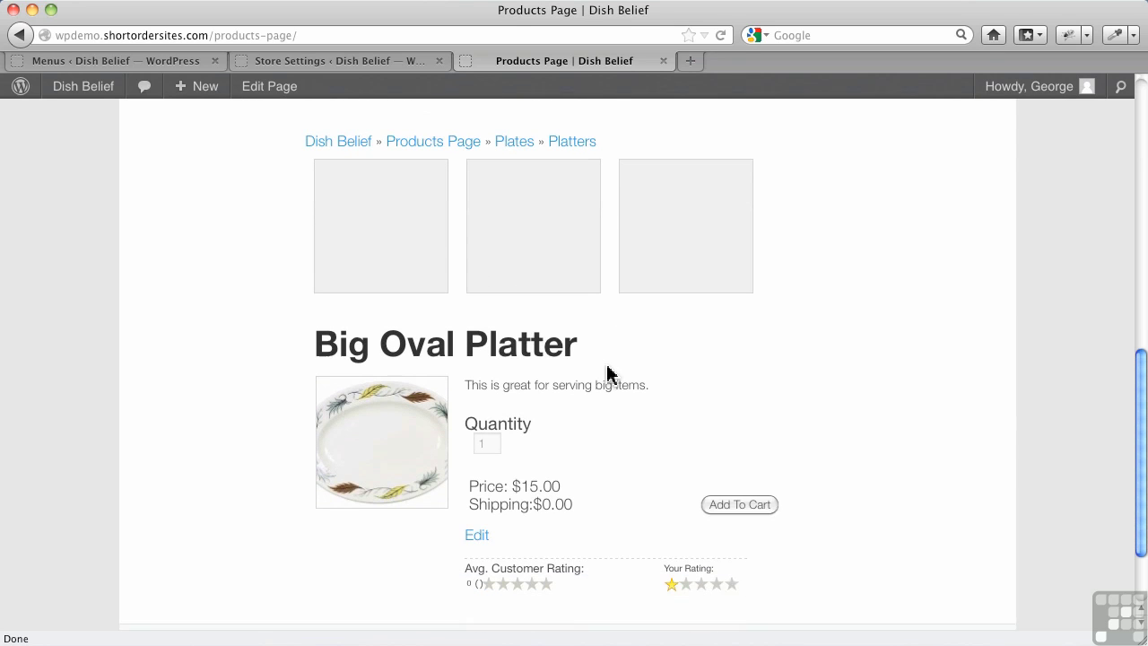
scroll(607, 371, down, 1)
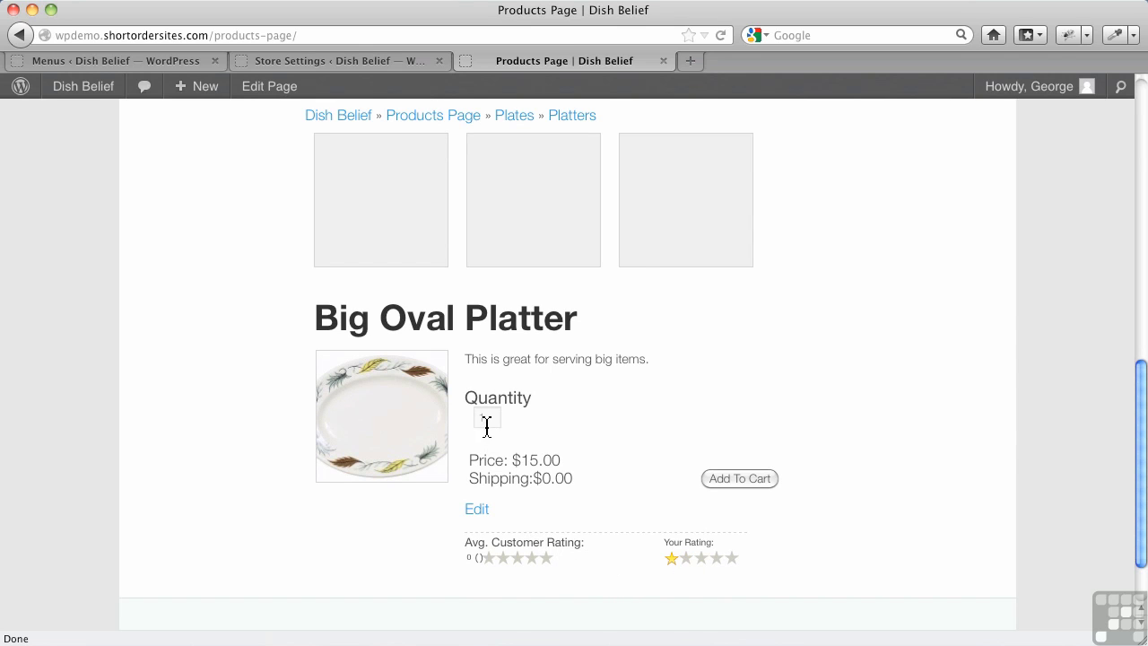
click(452, 338)
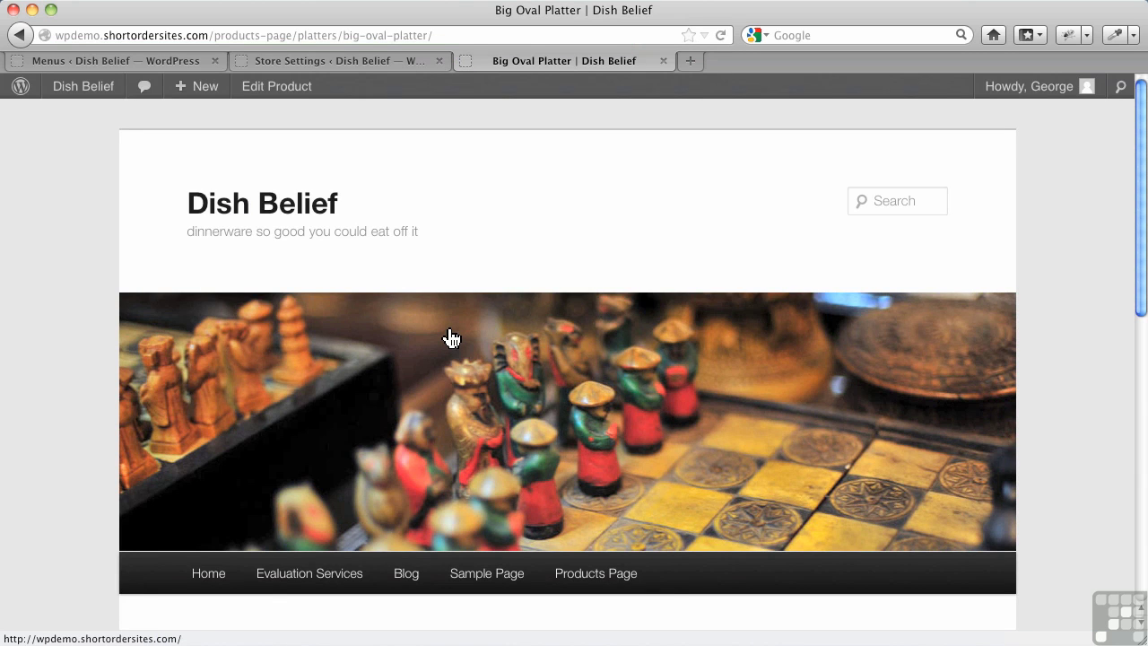
scroll(448, 365, down, 8)
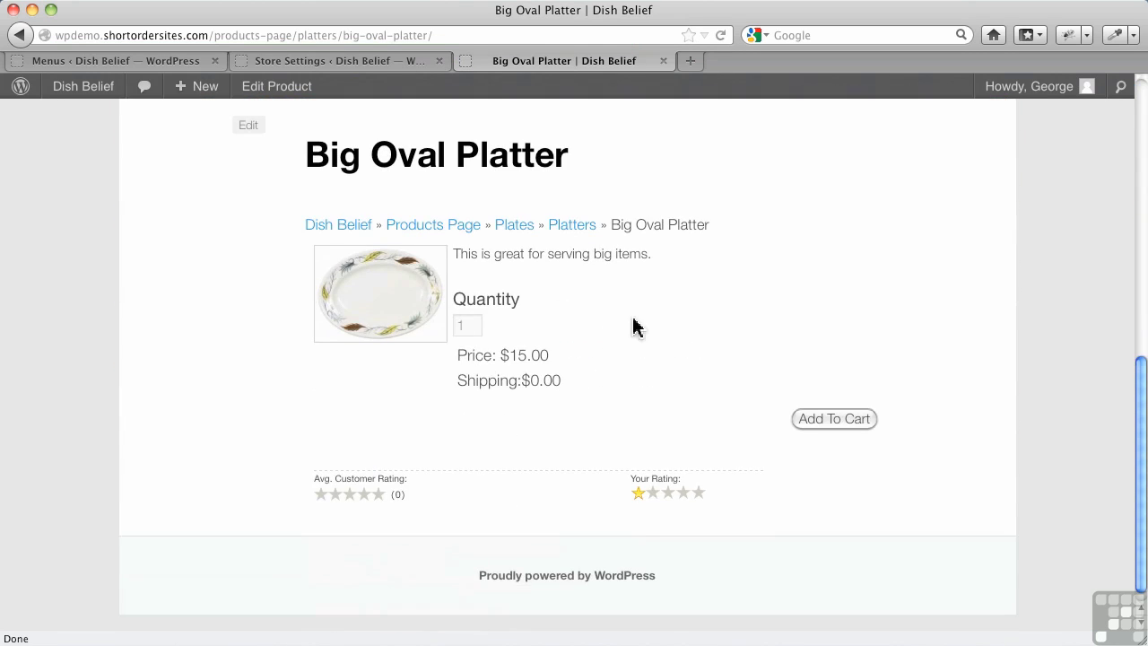